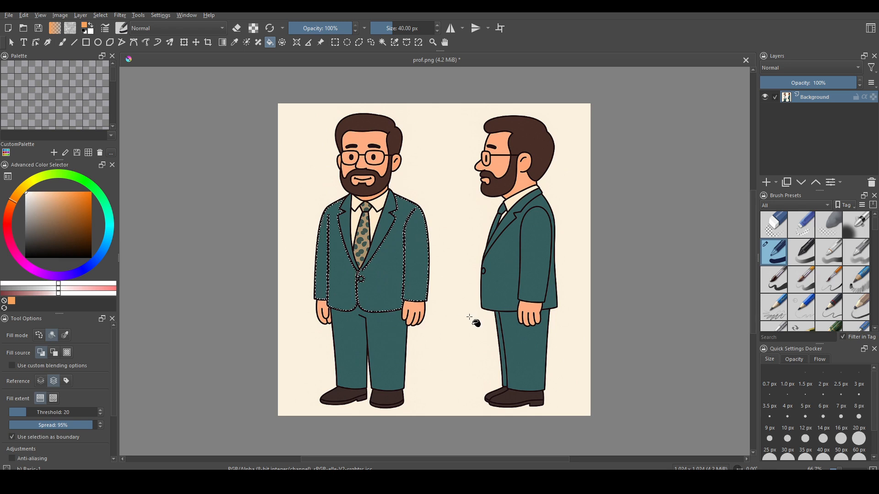
Step: Test filling the selected jacket orange and clearing it, undoing both and leaving erase mode
key("shift+BackSpace")
key("ctrl+z")
key("Delete")
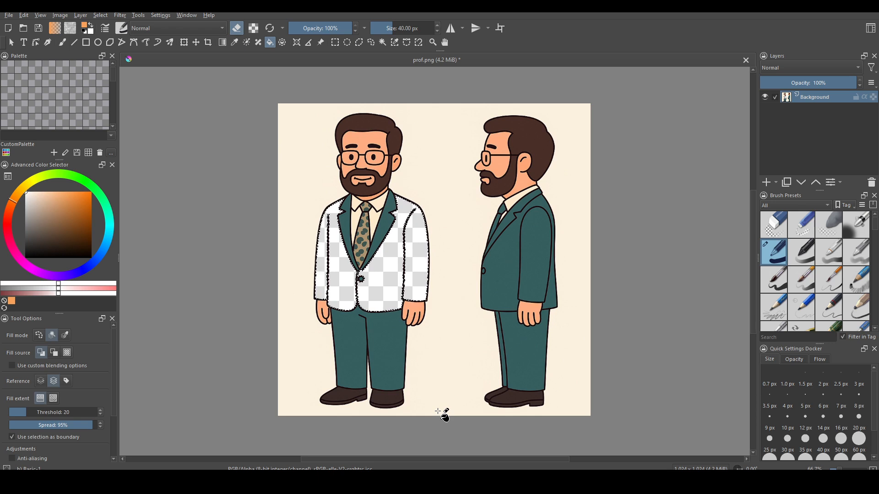
key("ctrl+z")
left_click(237, 28)
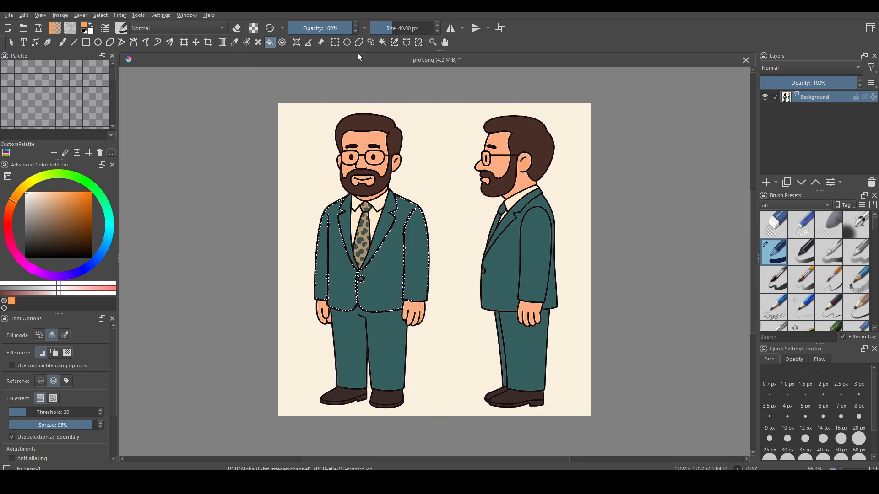
Step: Drop the jacket selection and switch to the Fill tool with default colours
key("ctrl+r")
left_click(208, 252)
key("f")
key("d")
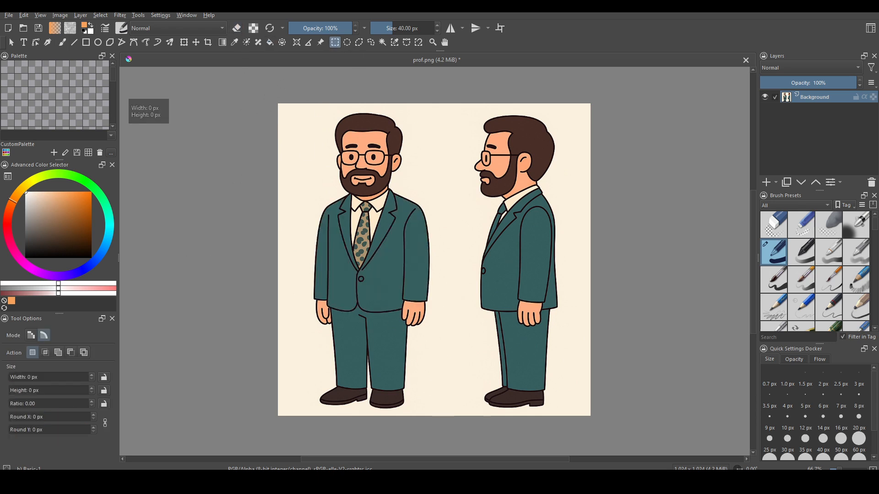
key("ctrl+z")
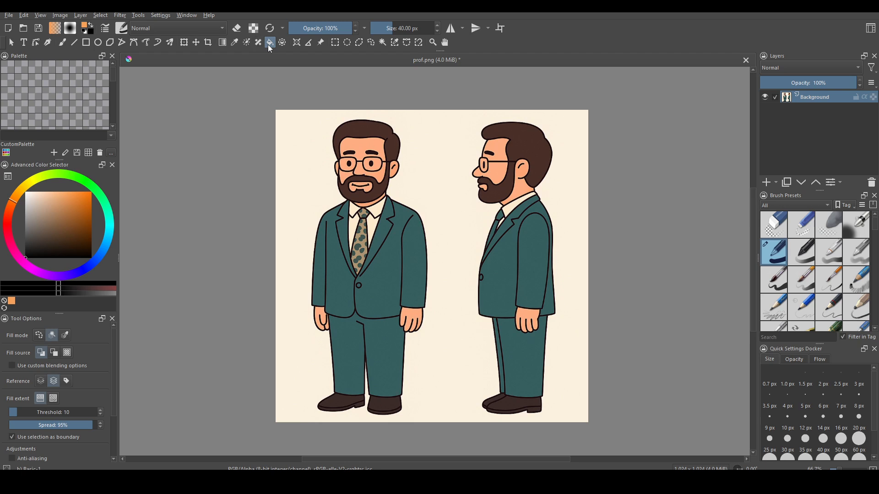
Step: Fill the cream background orange, then the whole image, undoing each fill
left_click(308, 172)
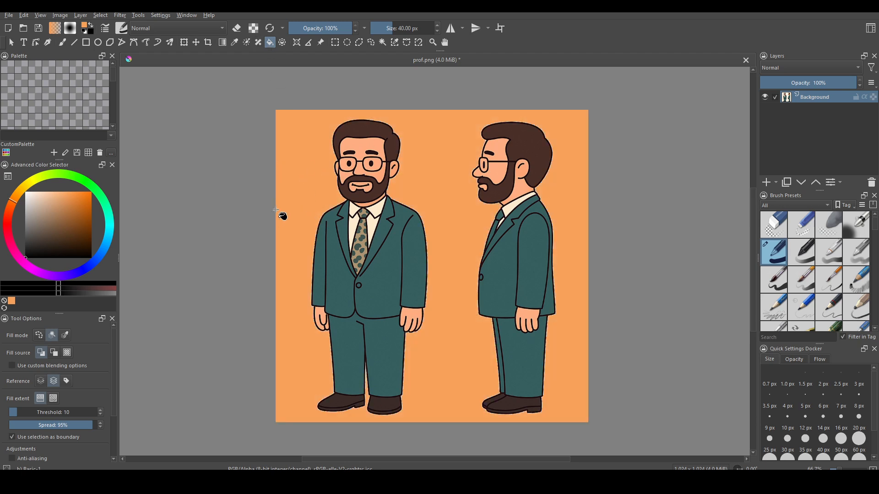
key("ctrl+z")
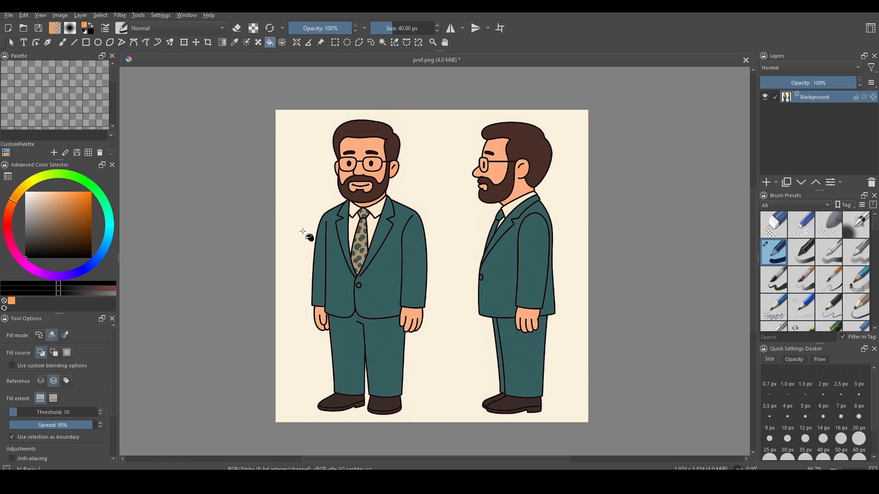
left_click(302, 232)
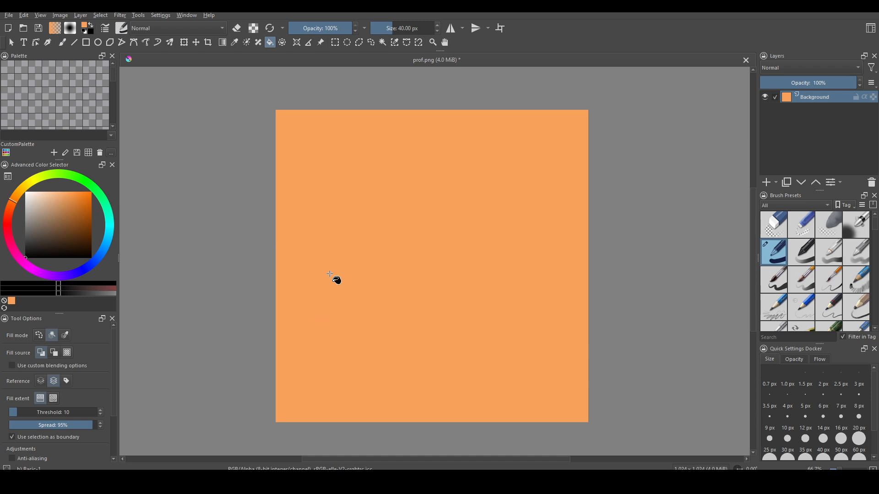
key("ctrl+z")
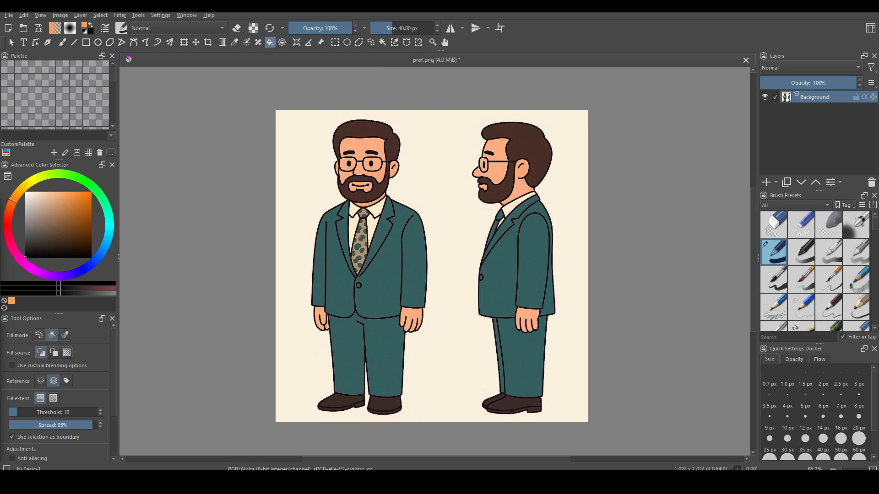
Step: Deselect everything, then select the left figure's teal jacket and trousers with Similar Color Selection
left_click(335, 42)
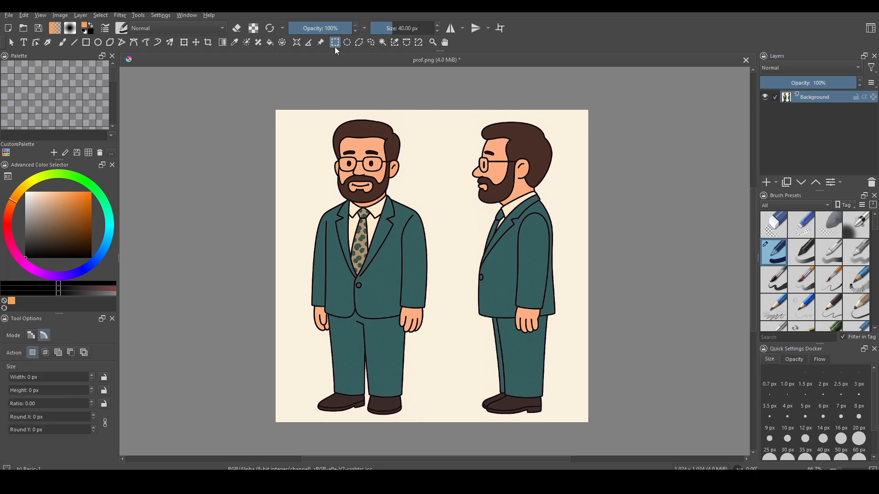
left_click(212, 214)
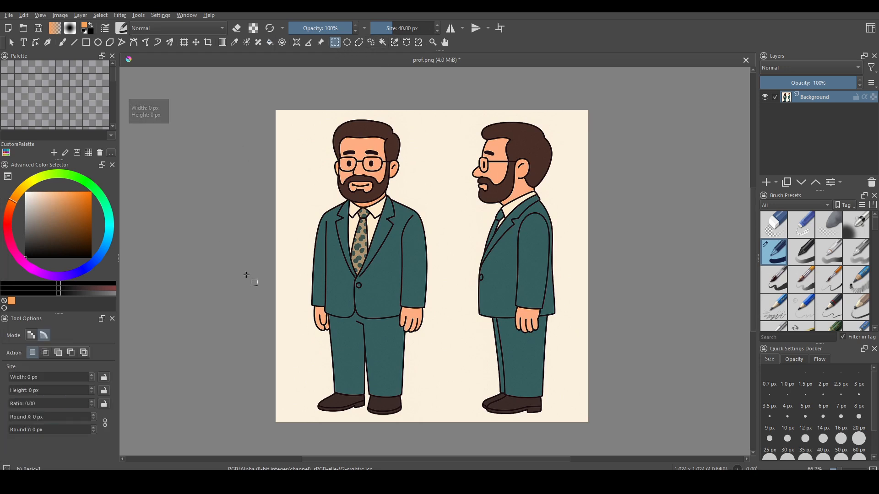
key("shift+BackSpace")
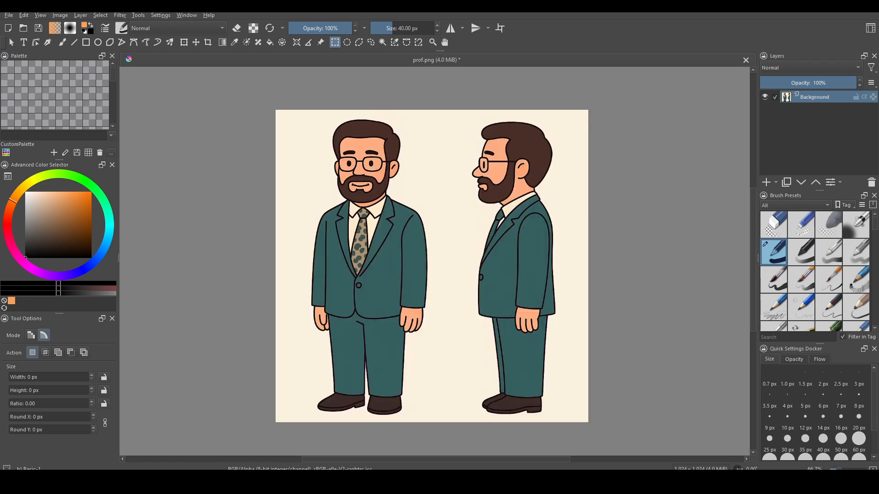
left_click(382, 42)
left_click(338, 287)
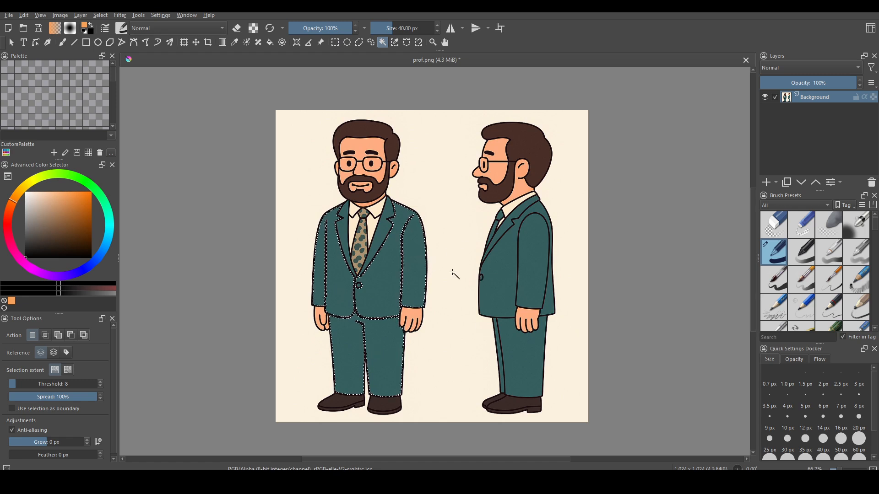
Step: Test an orange suit fill and undo it, deselect, then fill the whole canvas black with Backspace
key("shift+BackSpace")
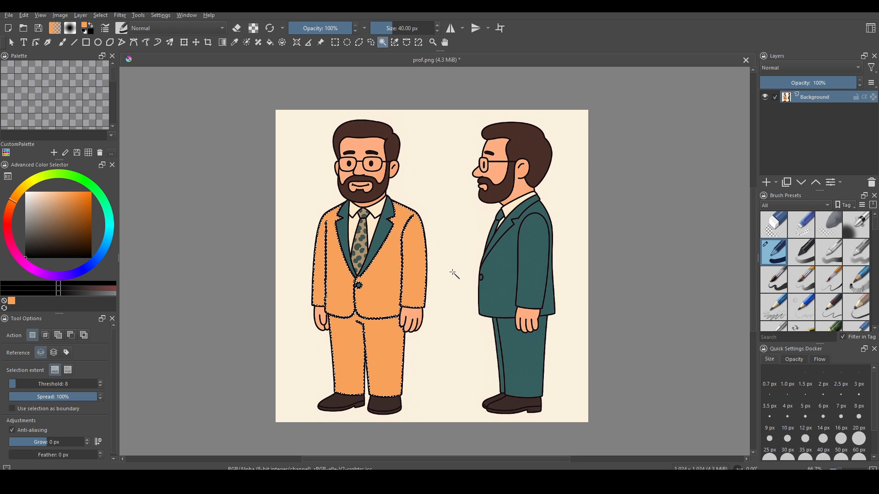
key("ctrl+z")
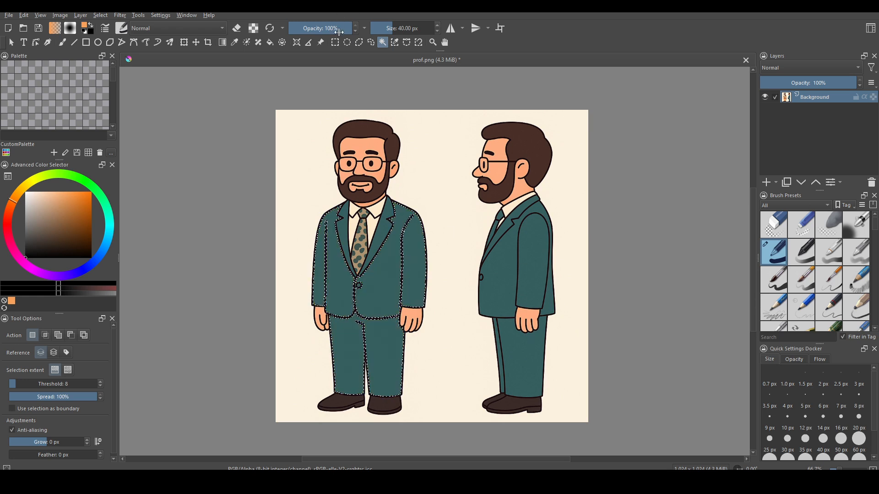
left_click(335, 42)
left_click(227, 222)
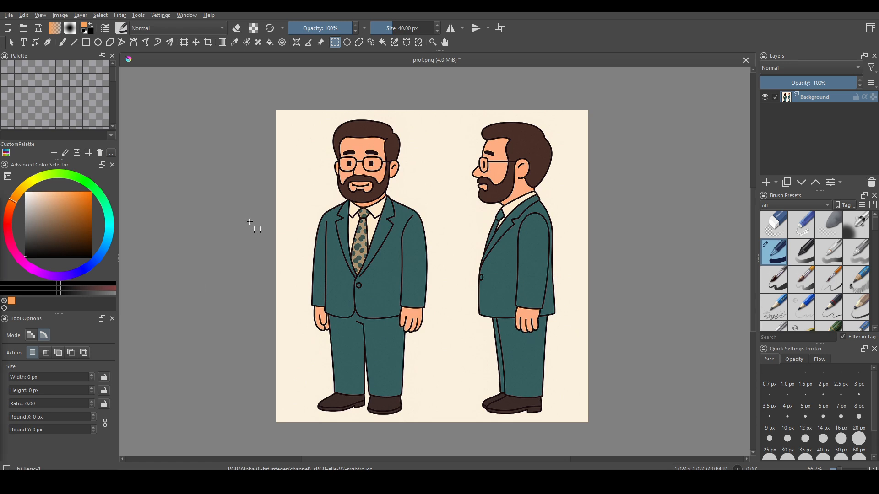
key("BackSpace")
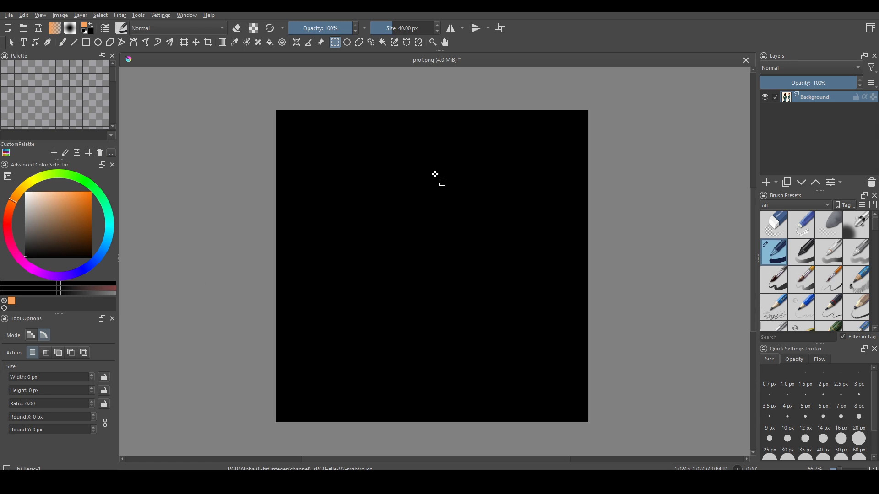
Step: Set the background colour to white, test a white canvas fill, and undo the canvas fills
left_click(90, 31)
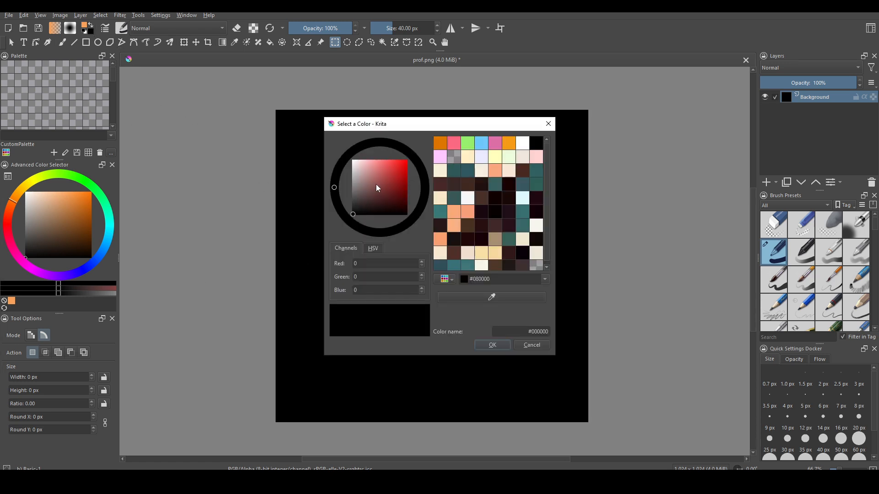
left_click_drag(376, 187, 345, 155)
left_click(489, 346)
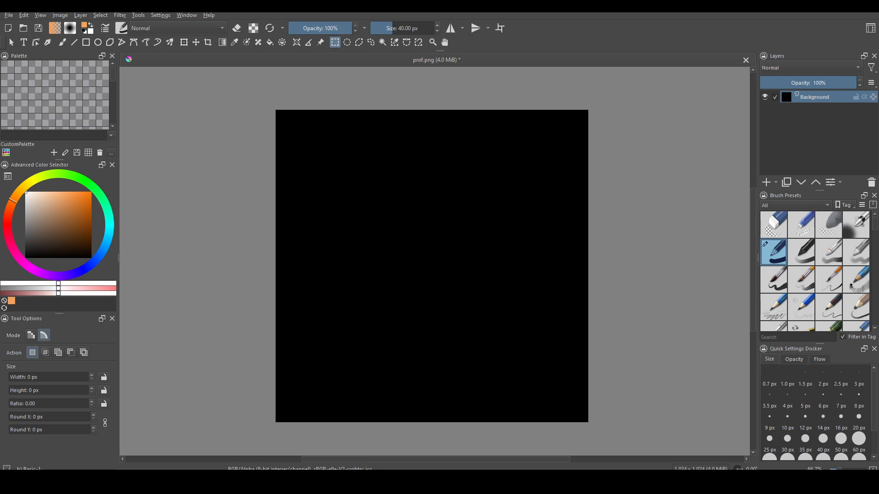
key("BackSpace")
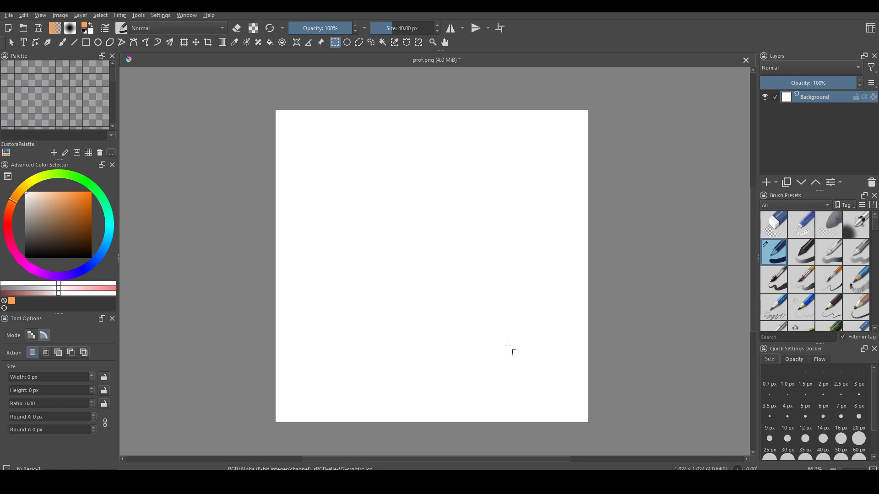
key("ctrl+z")
key("ctrl+z")
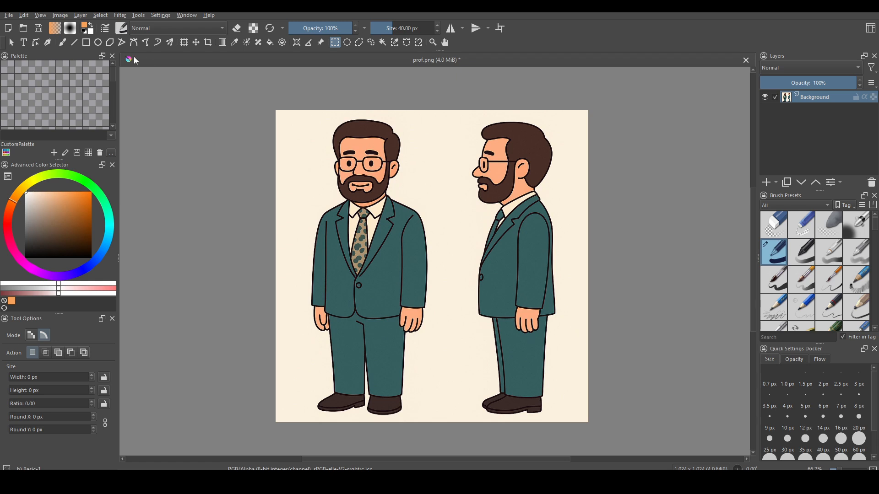
Step: Select the left jacket by colour, fill it white, undo, and deselect
left_click(383, 42)
left_click(350, 268)
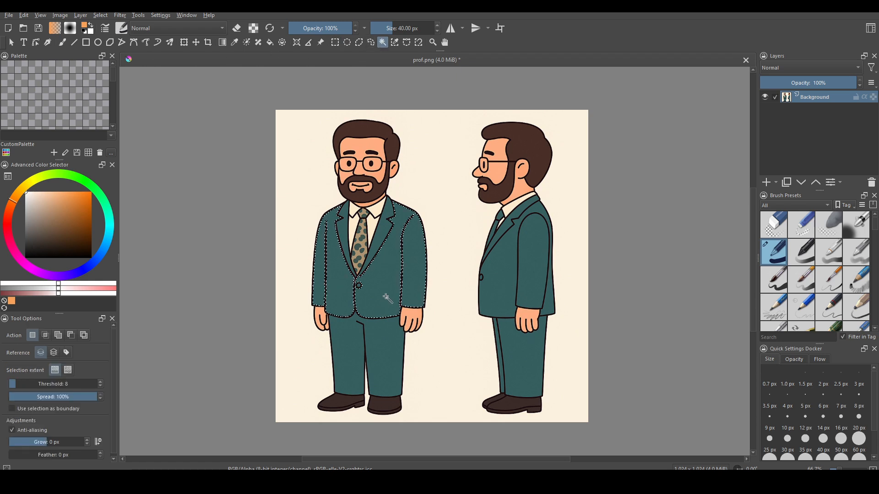
key("BackSpace")
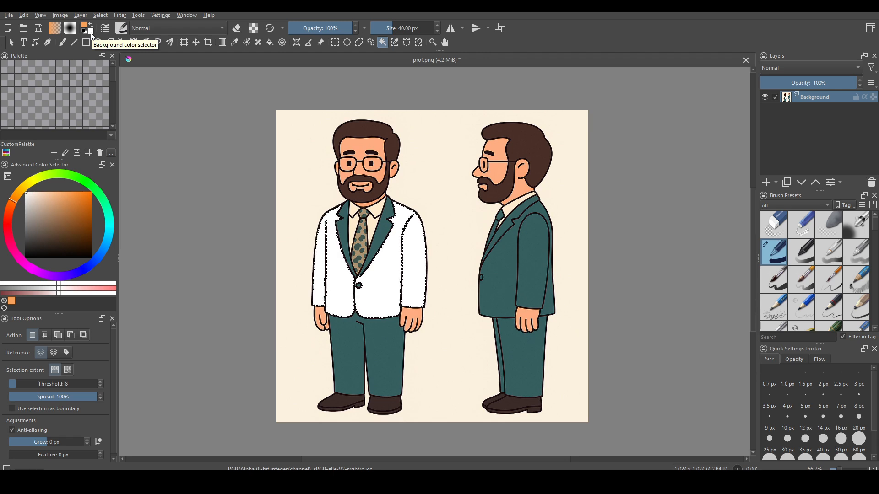
key("ctrl+z")
key("ctrl+r")
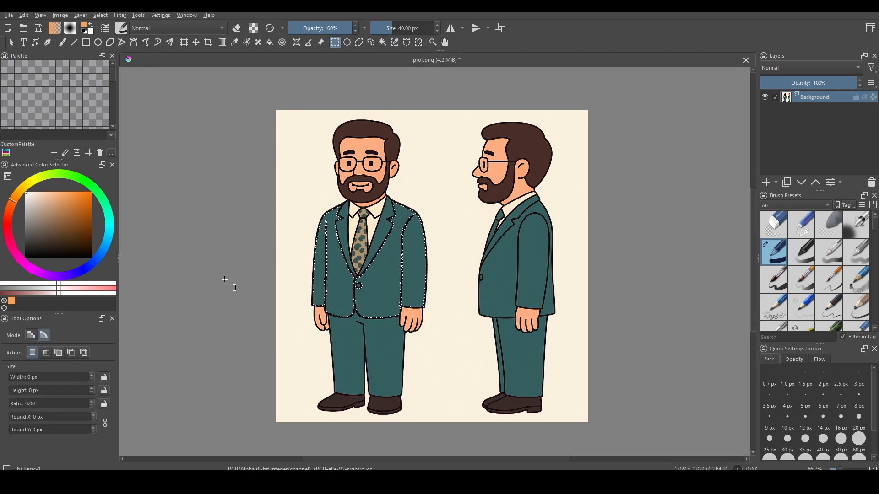
left_click(230, 286)
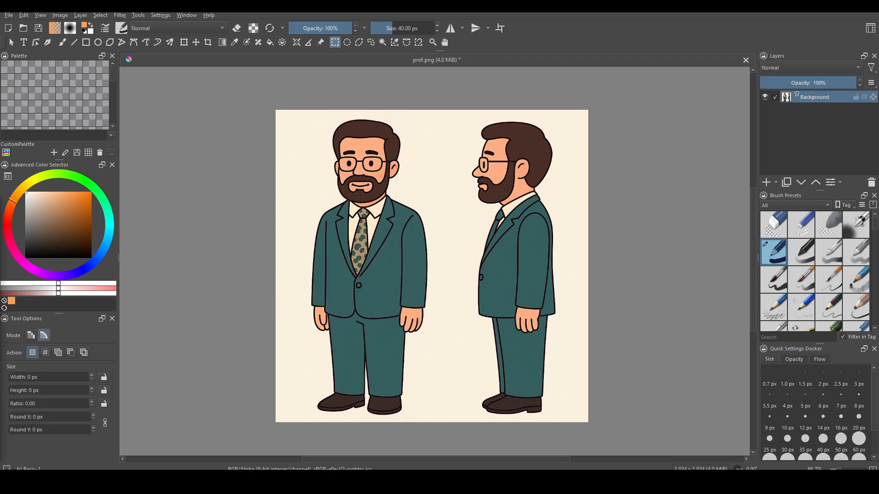
left_click(270, 43)
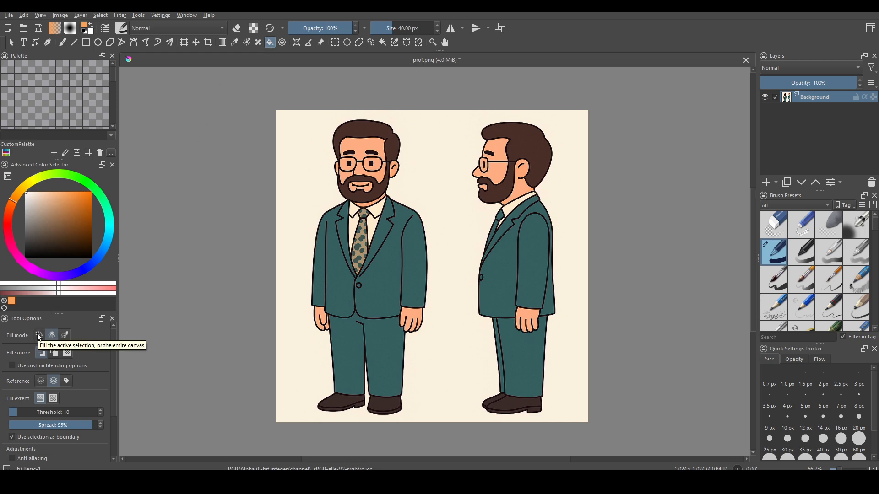
left_click(39, 336)
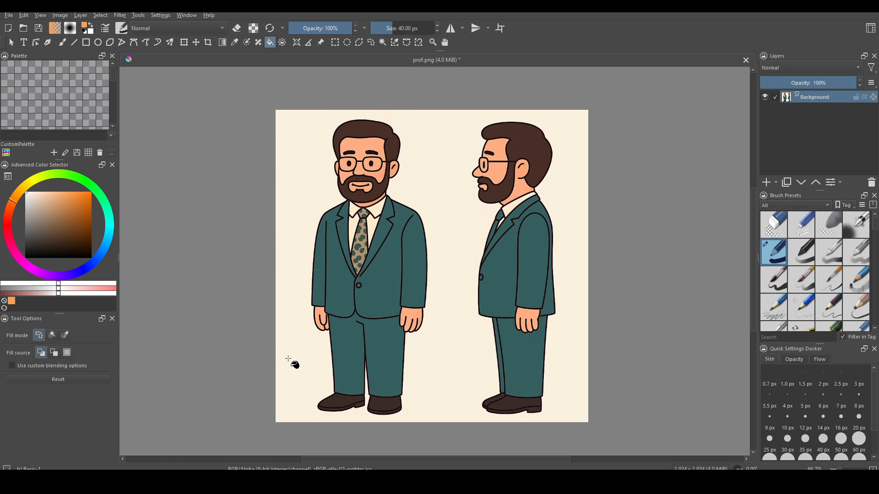
left_click(289, 360)
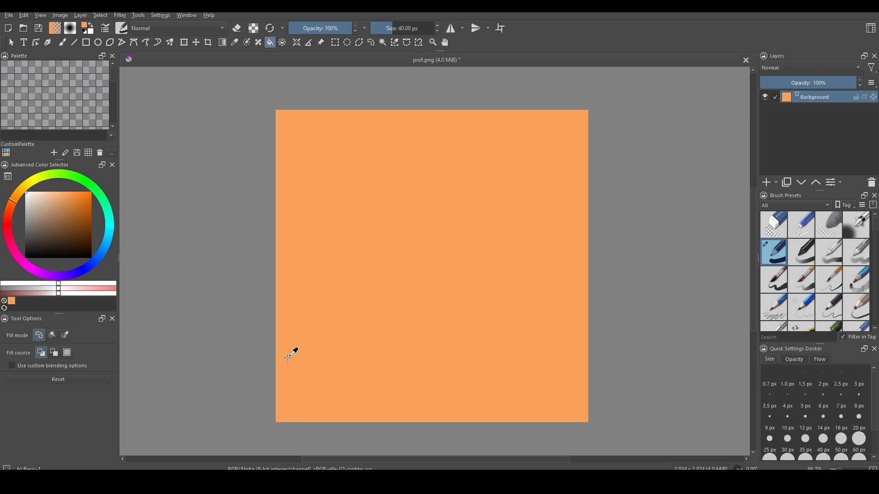
key("ctrl+z")
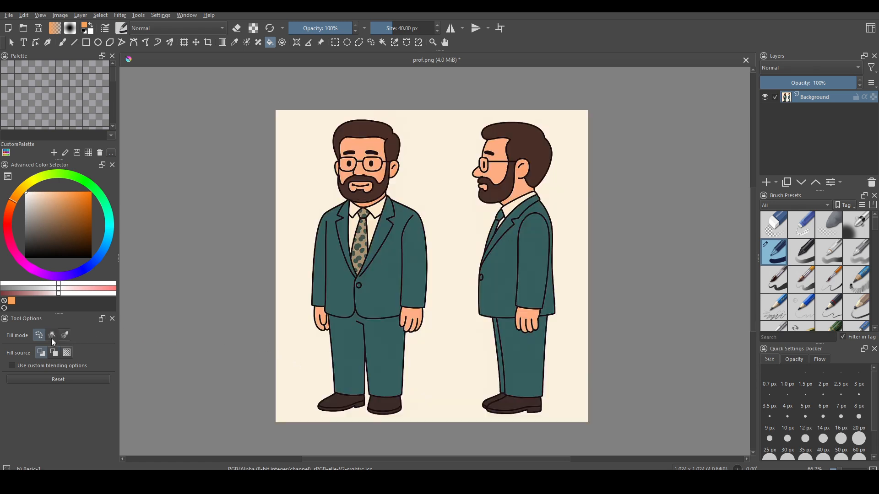
left_click(52, 340)
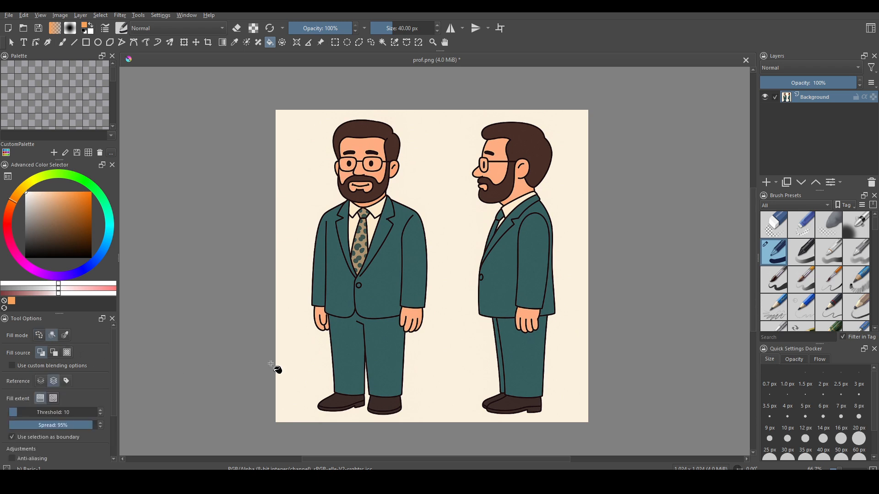
left_click(338, 297)
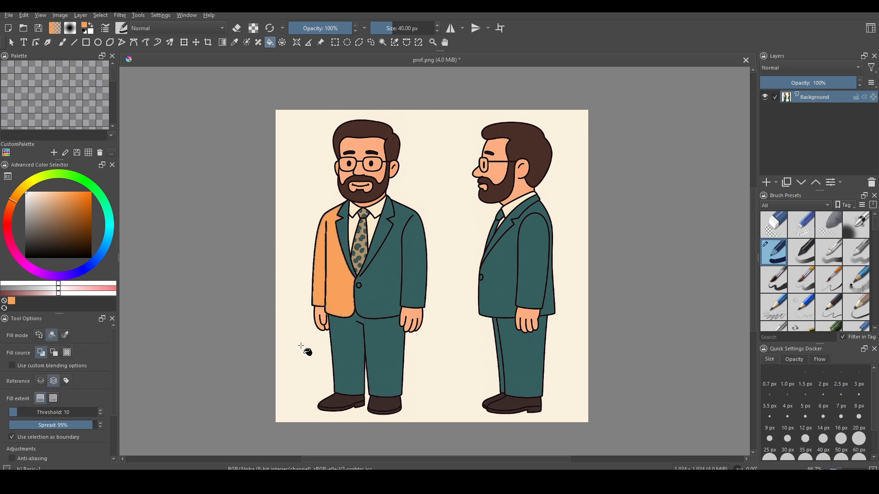
key("ctrl+z")
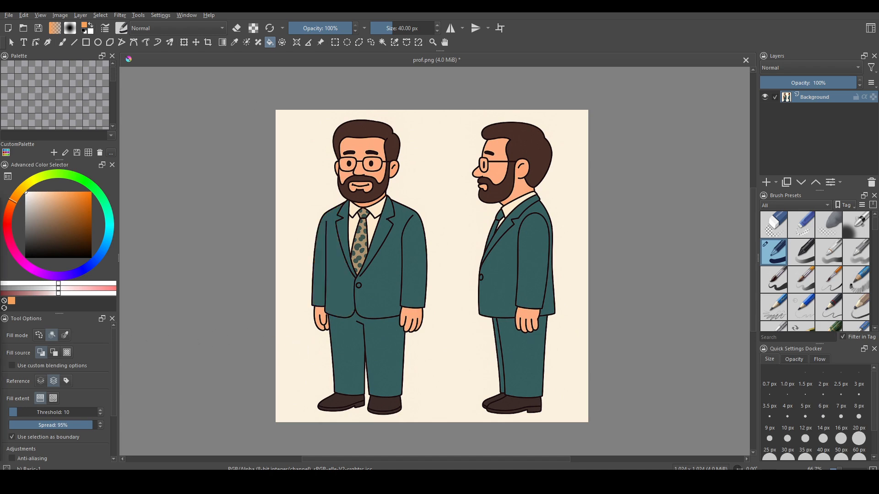
Step: Test orange fills on the tie at threshold 10 and 60, undoing each
scroll(350, 226, "up", 4)
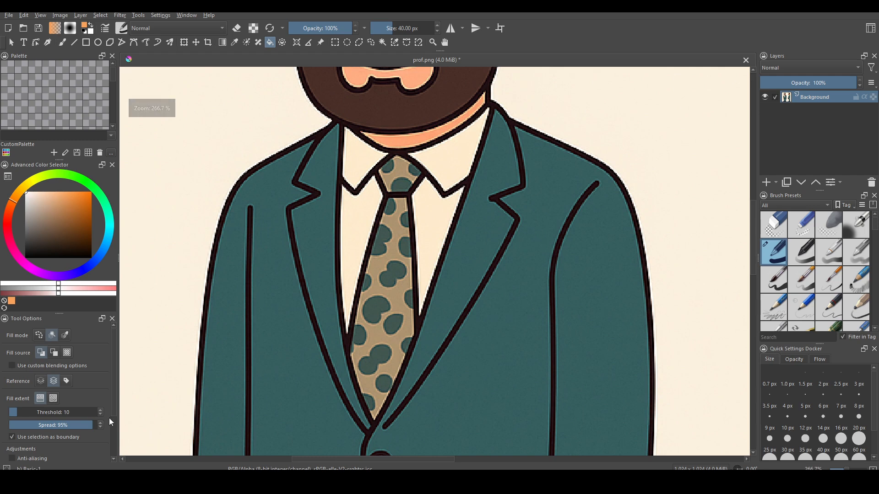
scroll(83, 380, "down", 2)
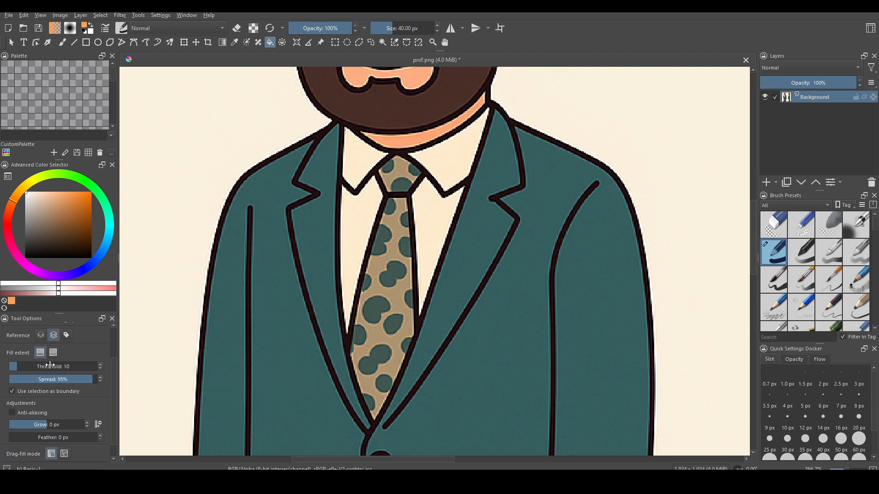
left_click(381, 285)
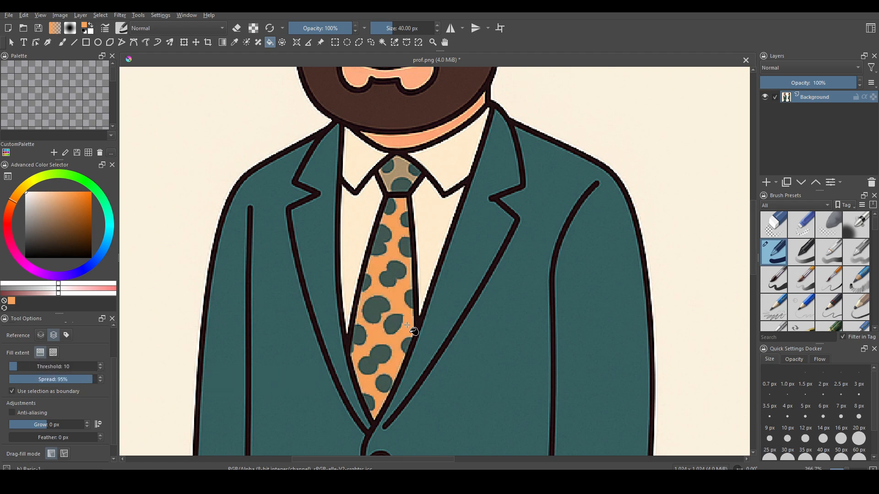
key("ctrl+z")
left_click_drag(47, 367, 54, 367)
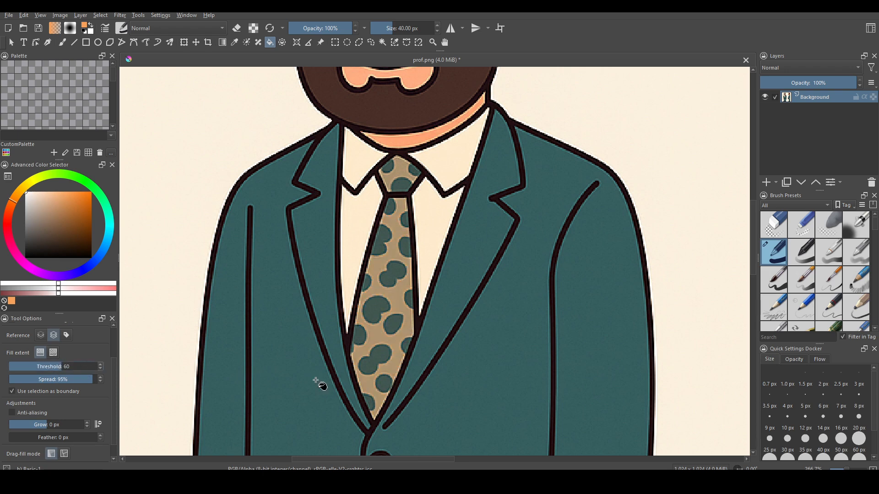
left_click(396, 297)
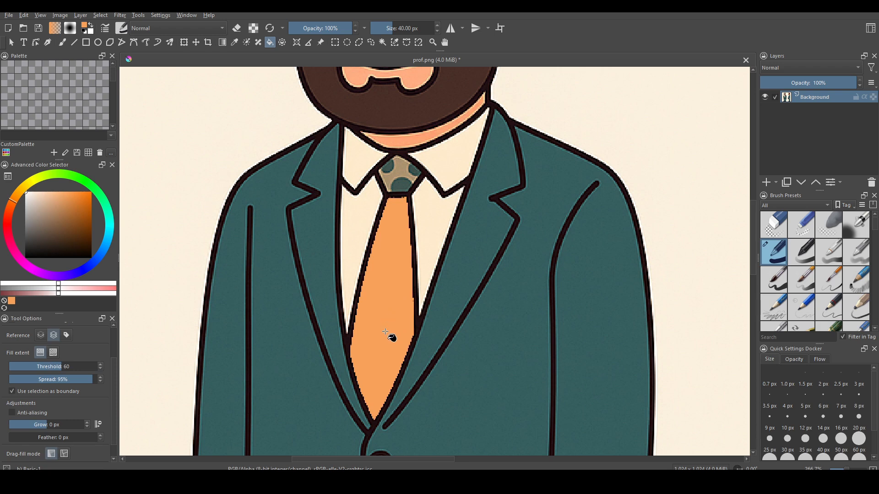
key("ctrl+z")
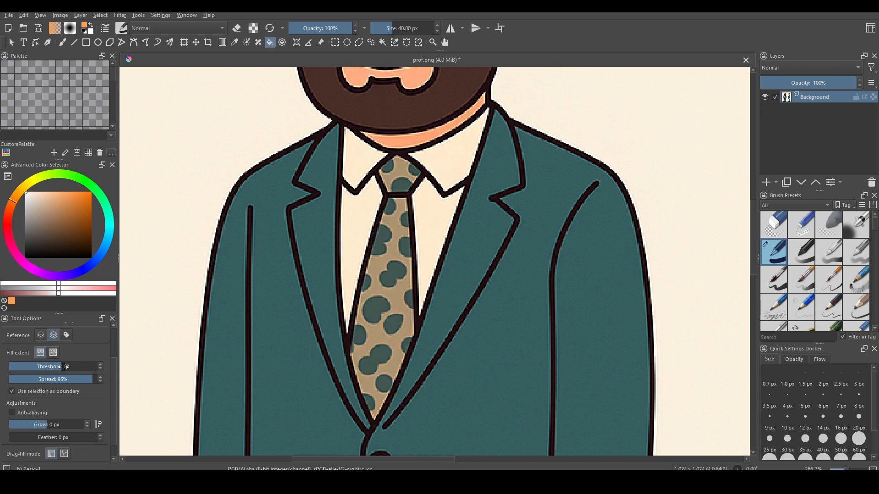
Step: Reset the threshold to 10 and make fills stop at a boundary colour
left_click(63, 367)
key("BackSpace")
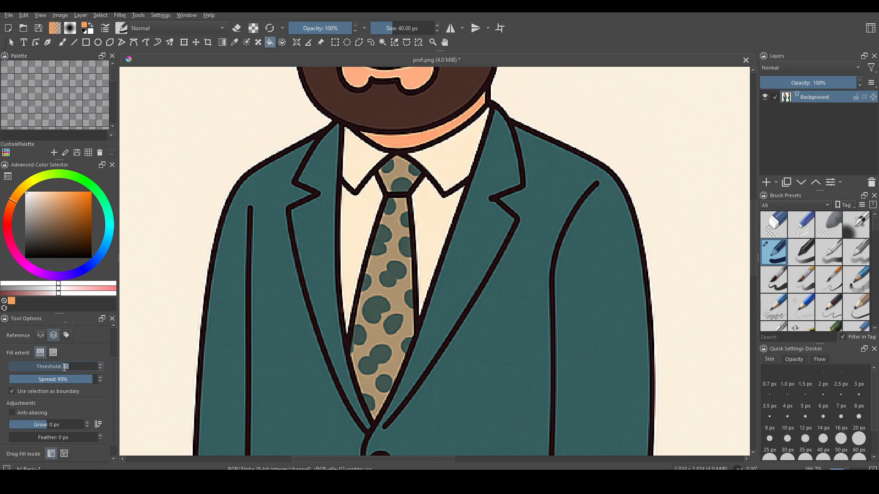
type("10")
key("Return")
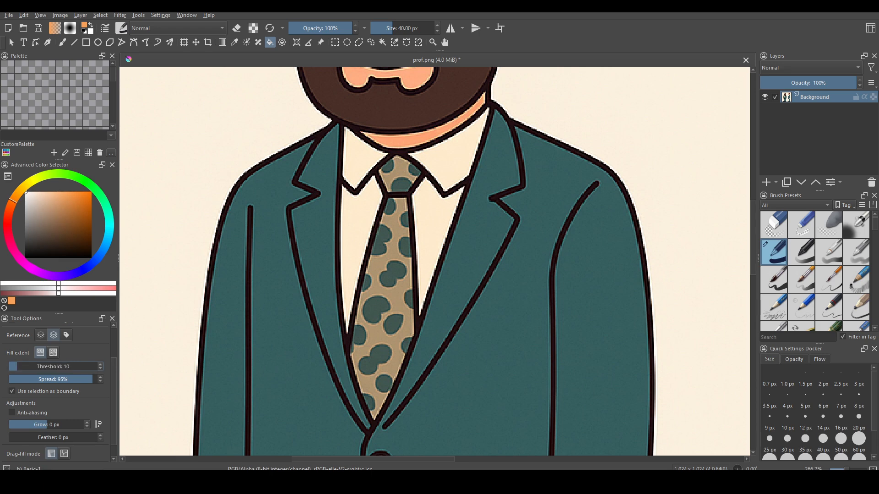
left_click(53, 352)
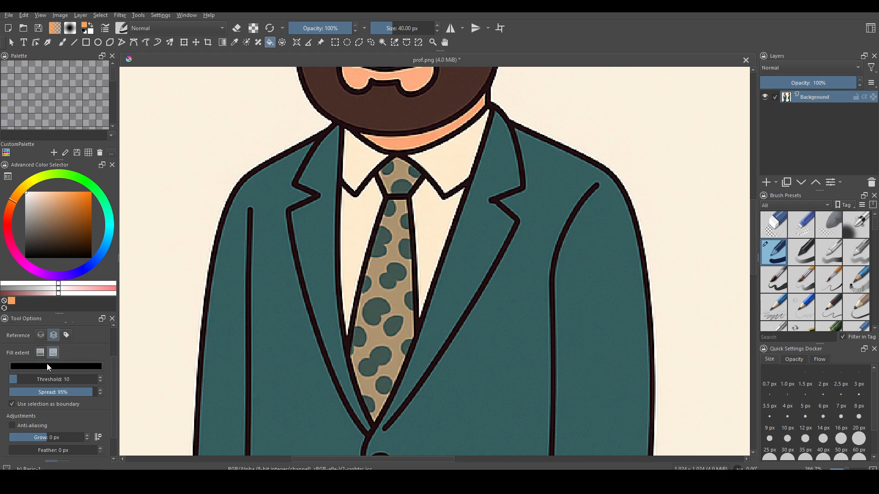
left_click(53, 367)
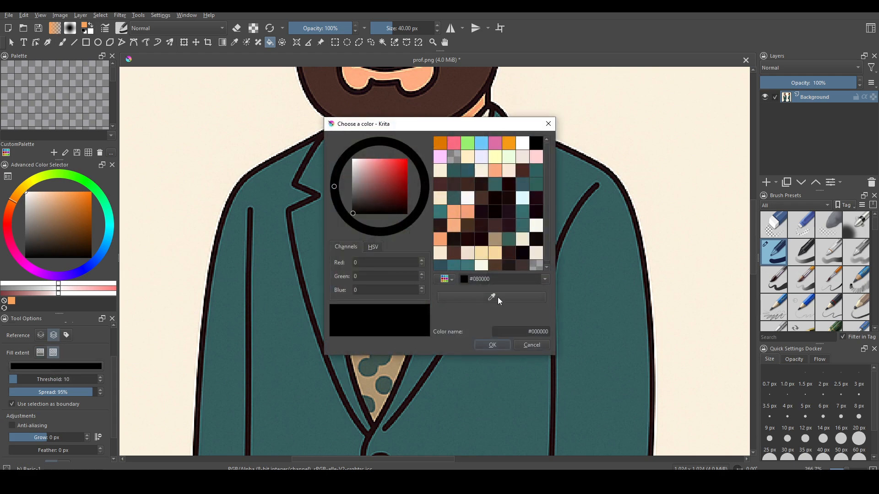
Step: Set the boundary colour to the dark outline and test a tie fill, then undo
left_click(498, 298)
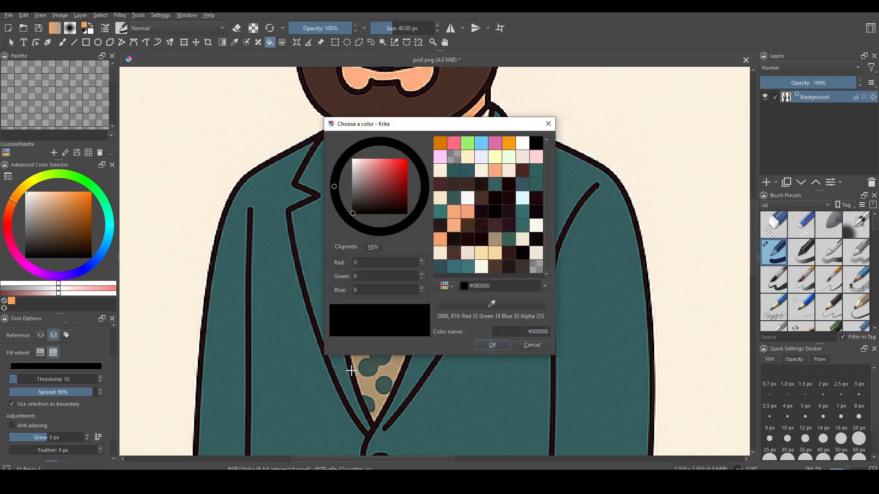
left_click(351, 371)
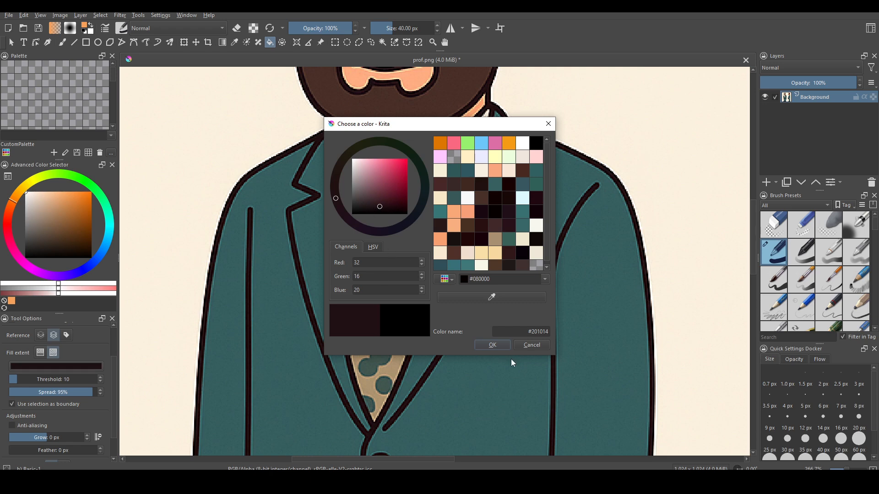
left_click(493, 345)
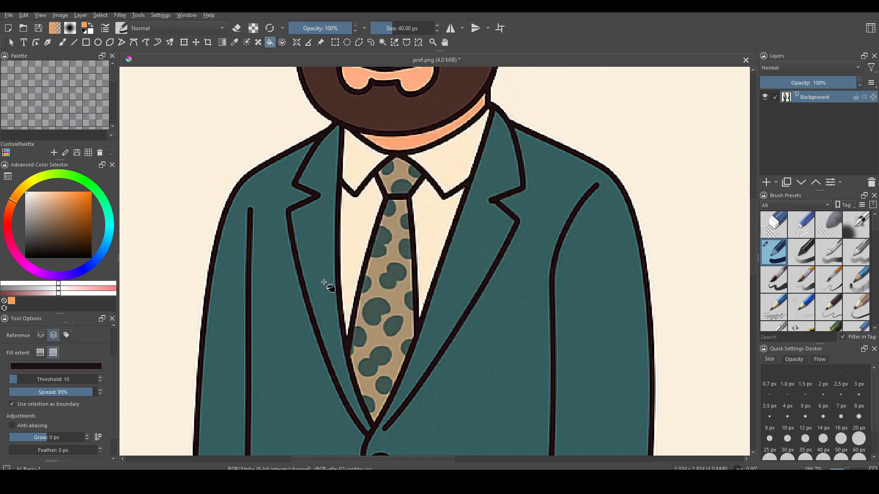
left_click(399, 297)
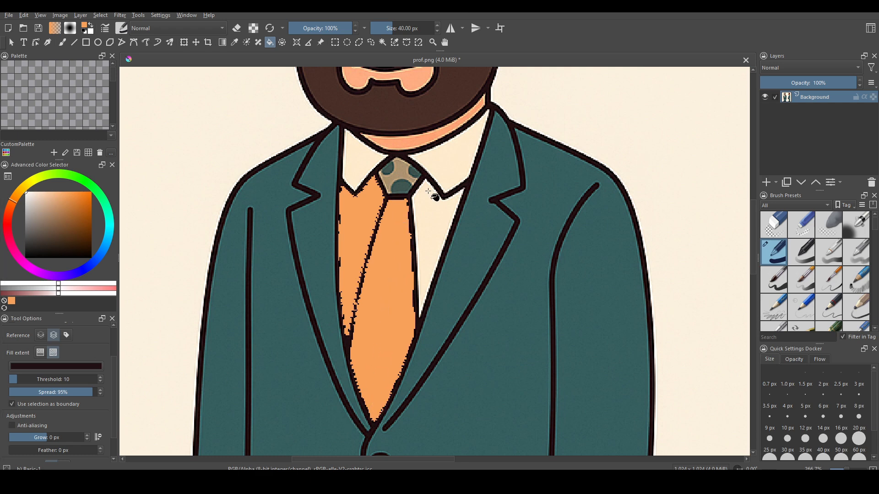
key("ctrl+z")
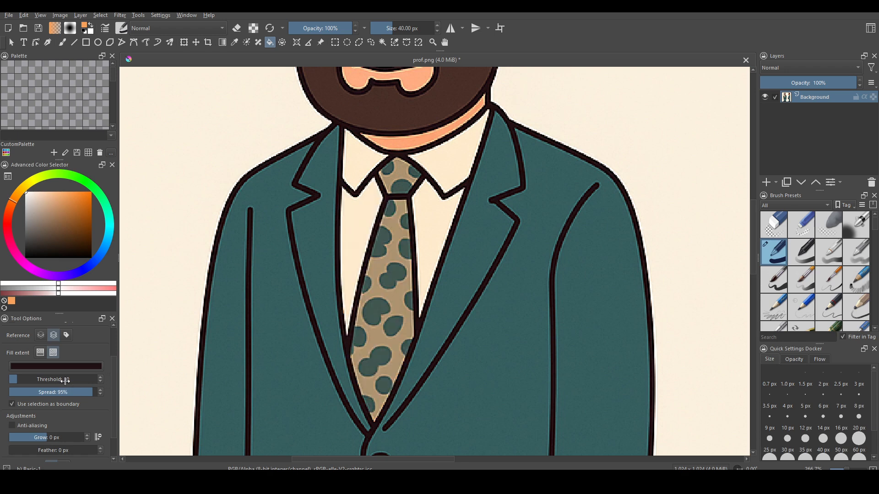
Step: Raise the threshold to 20, test a tie fill and undo, then restore similar-regions extent
mouse_move(65, 380)
left_mouse_down()
mouse_move(57, 381)
mouse_move(65, 381)
left_mouse_up()
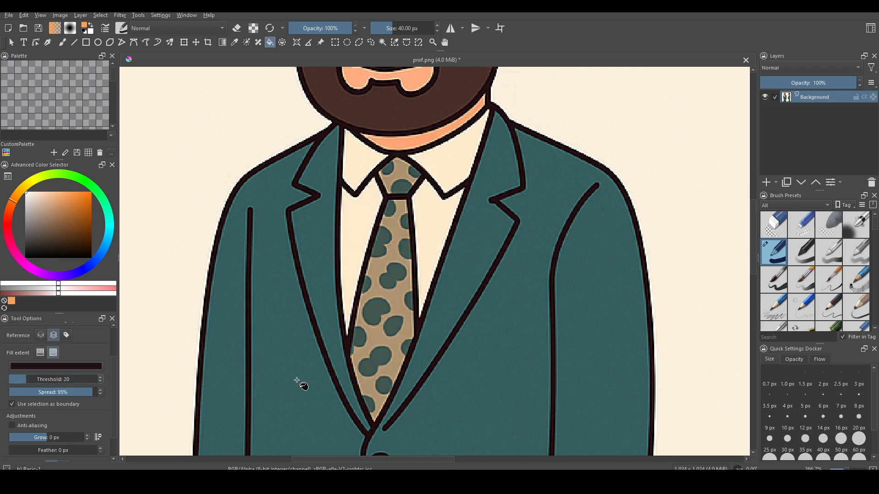
left_click(396, 300)
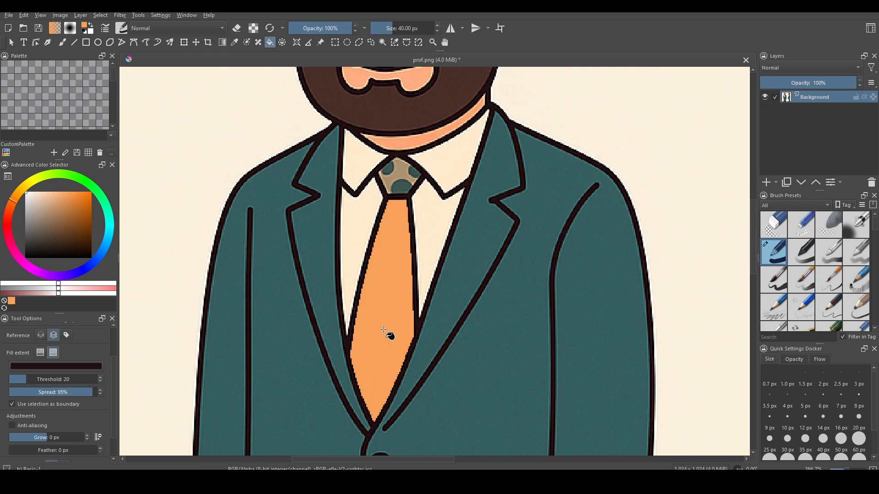
key("ctrl+z")
left_click(42, 351)
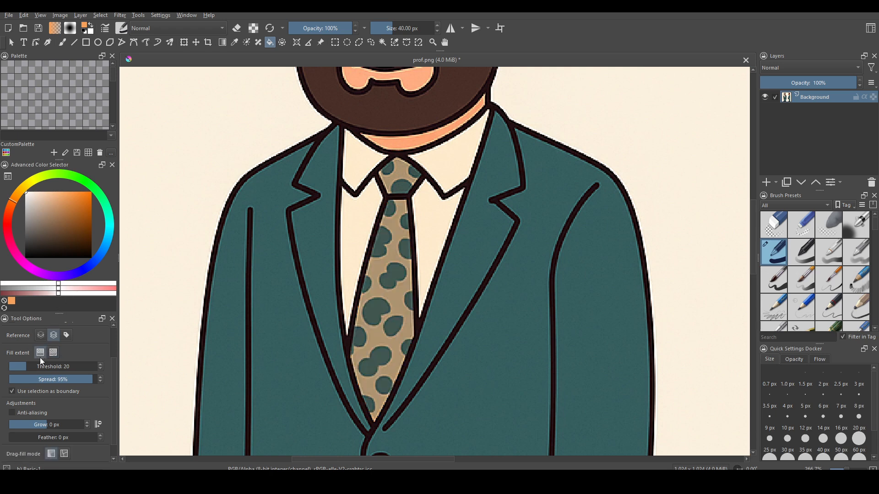
Step: Test orange and white colour fills on the left jacket panel, undoing each
scroll(61, 398, "up", 3)
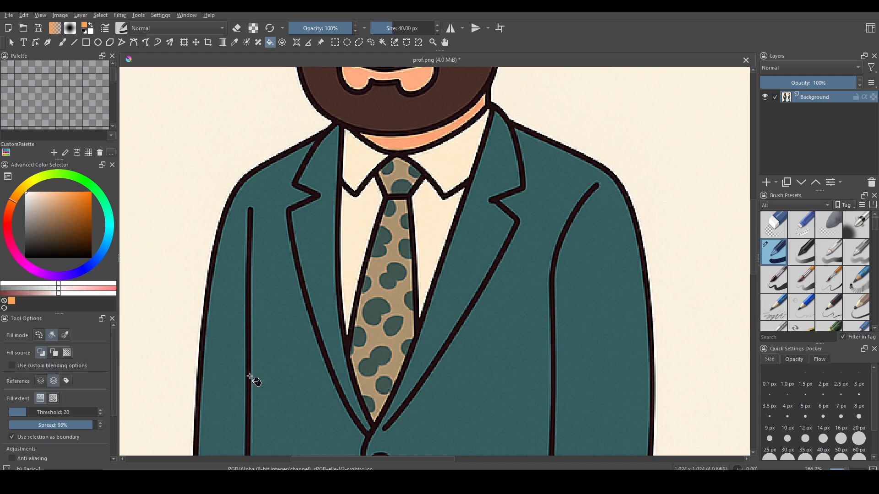
left_click(289, 366)
scroll(302, 330, "down", 1)
left_click_drag(302, 331, 387, 232)
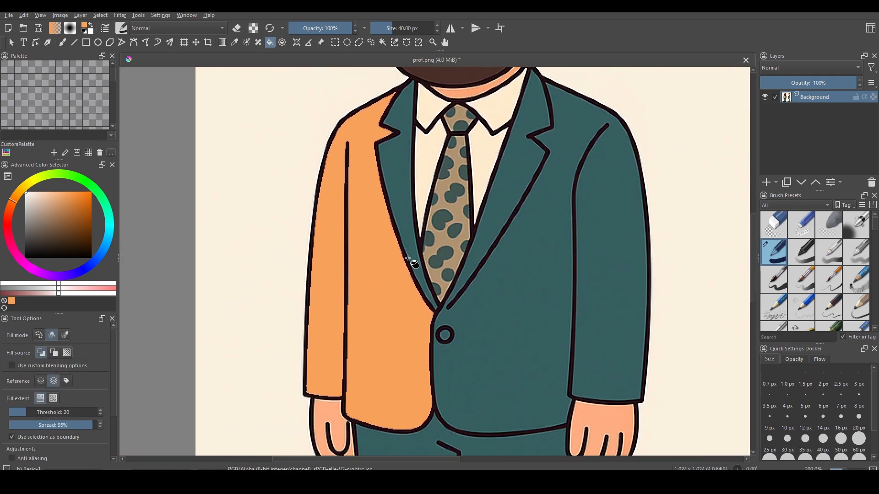
key("ctrl+z")
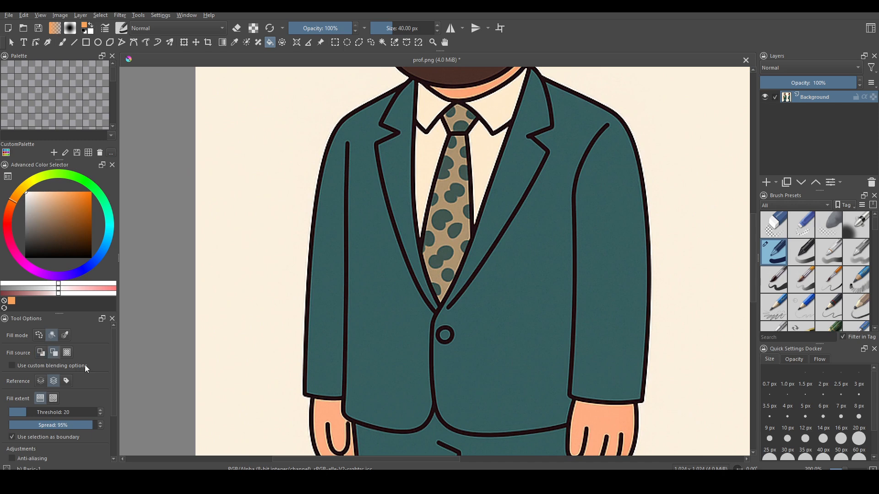
left_click(391, 330)
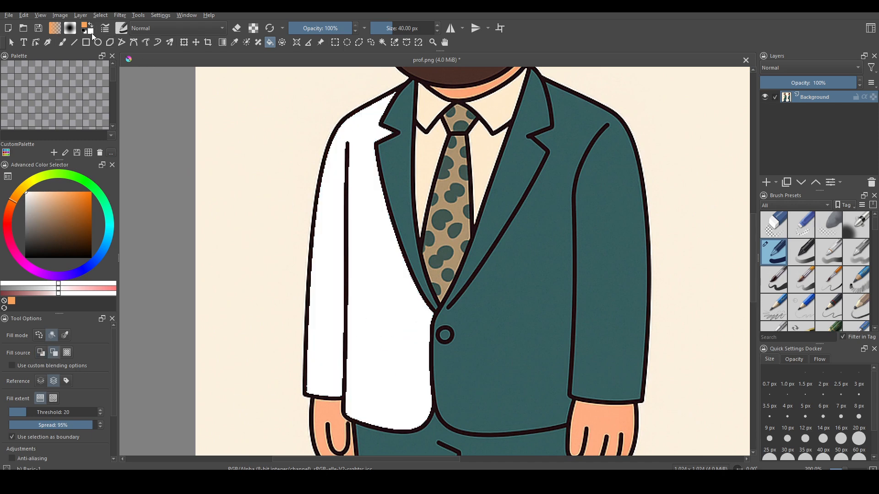
key("ctrl+z")
Step: Switch to pattern fill and test the dot and Cross03 patterns on the jacket, undoing each
left_click(67, 352)
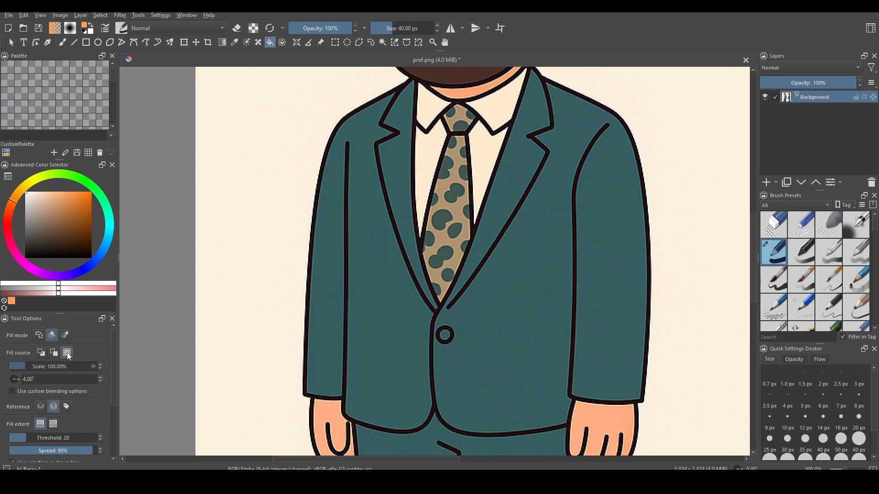
left_click(382, 367)
key("ctrl+z")
left_click(71, 29)
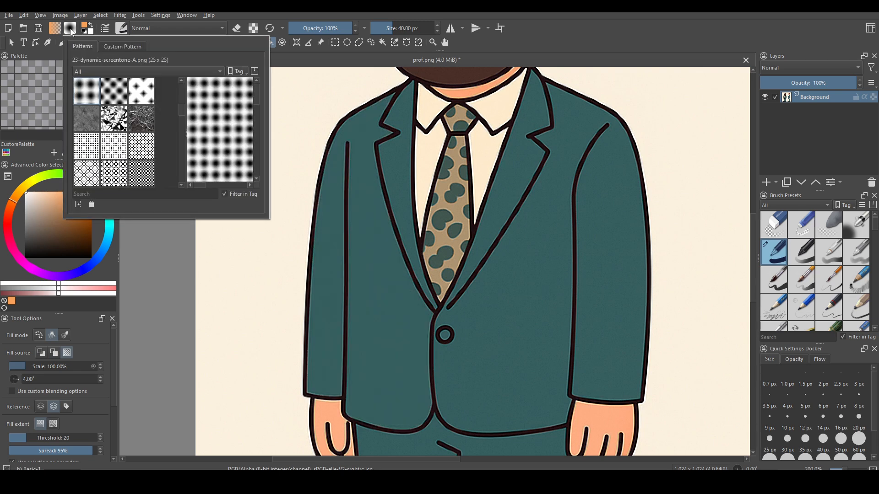
left_click(139, 156)
left_click(327, 361)
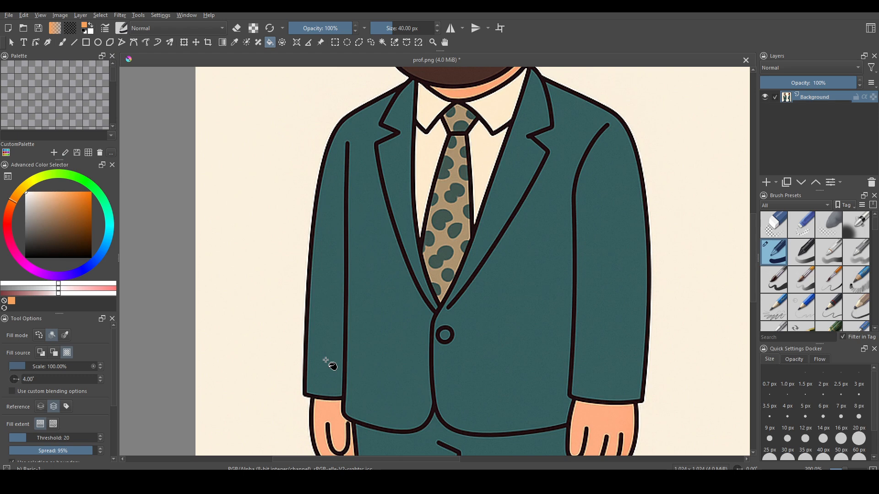
left_click(327, 361)
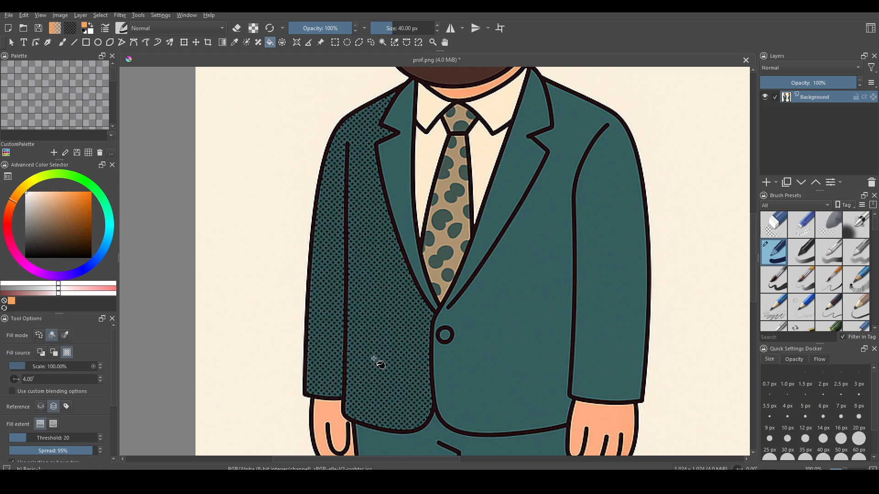
key("ctrl+z")
Step: Choose a woven fabric pattern, keep the jacket plain teal, and revert to foreground-colour fill
left_click(71, 30)
scroll(136, 83, "down", 3)
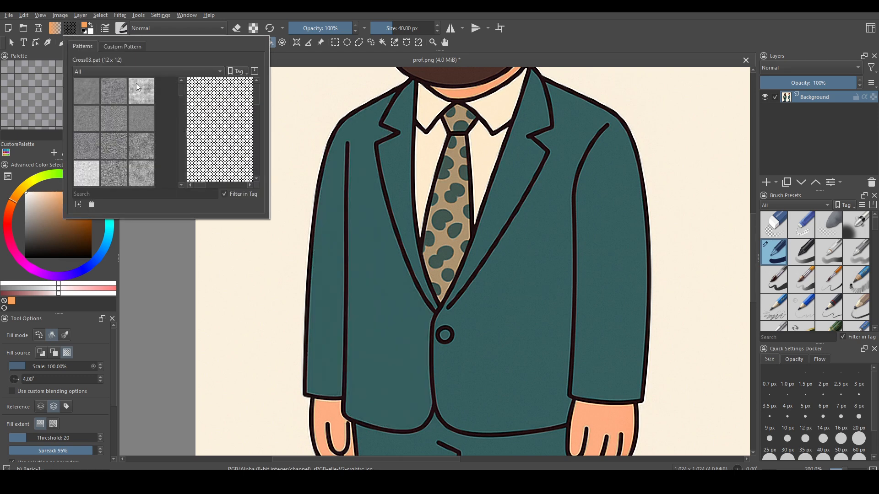
left_click(136, 84)
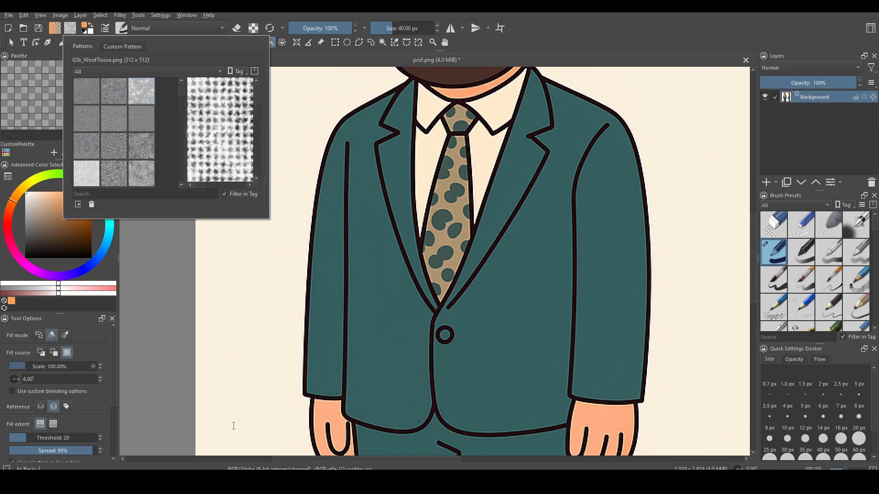
left_click(321, 358)
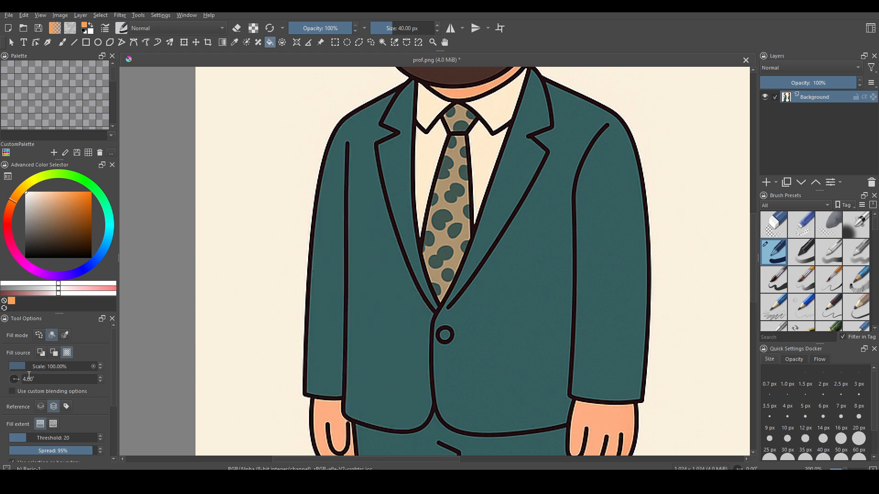
left_click(42, 355)
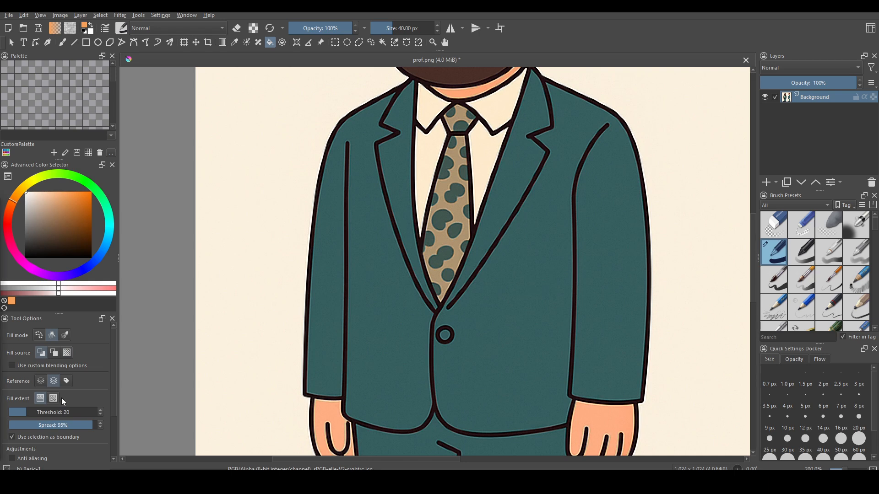
scroll(101, 385, "down", 3)
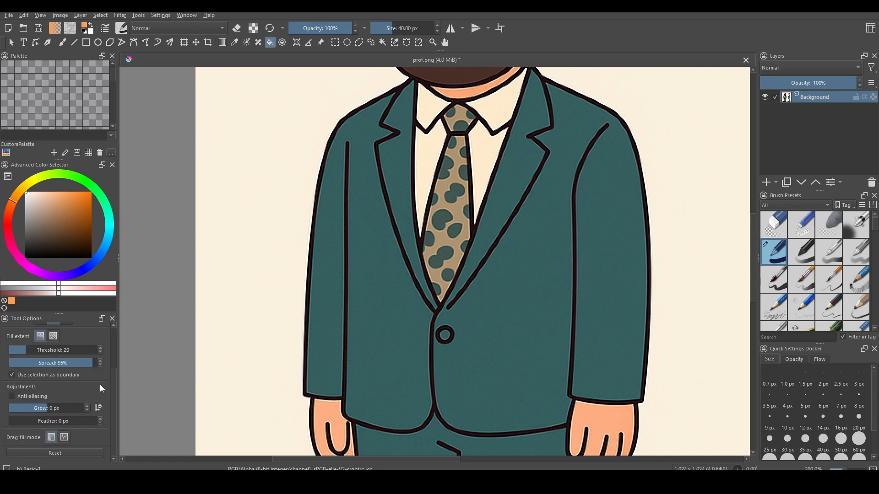
left_click(56, 408)
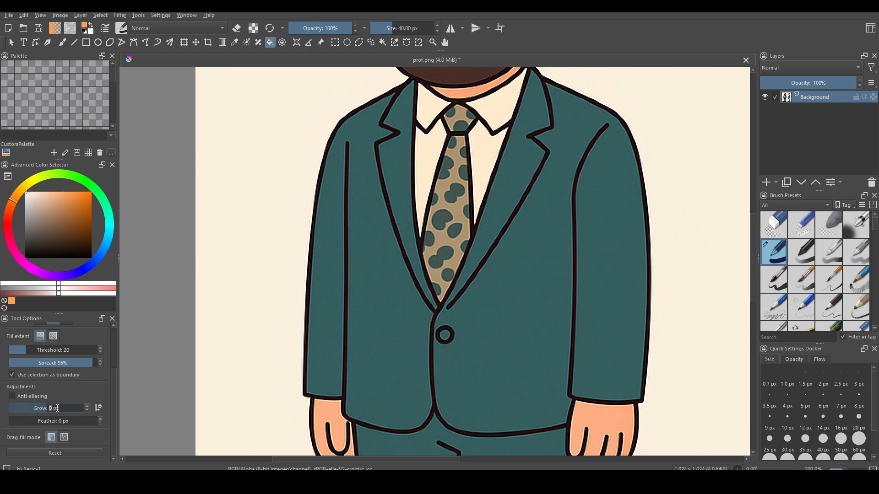
type("10")
key("Return")
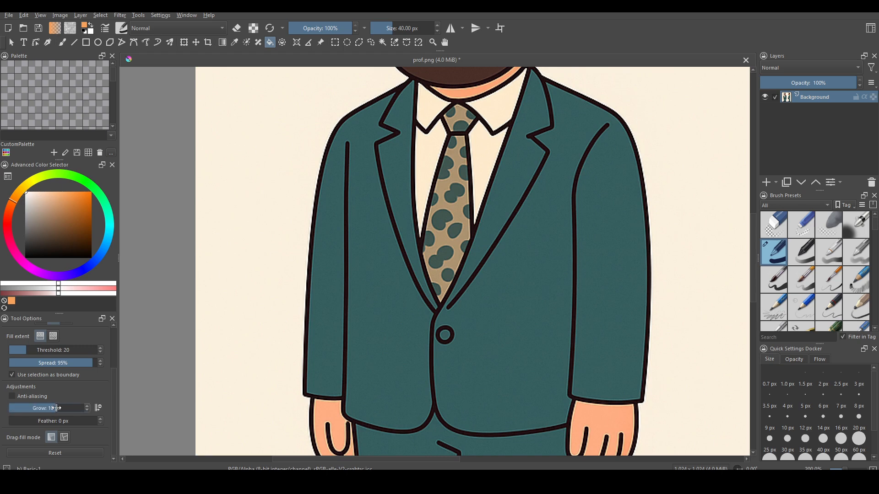
left_click(378, 329)
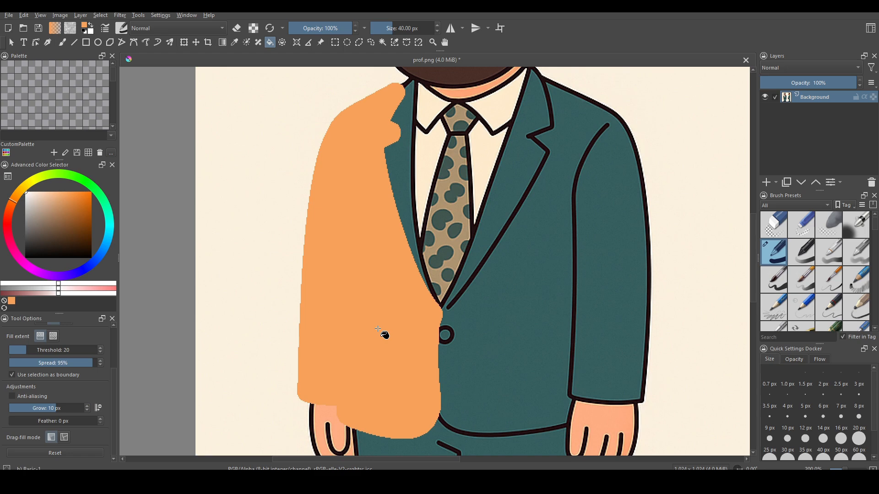
key("ctrl+z")
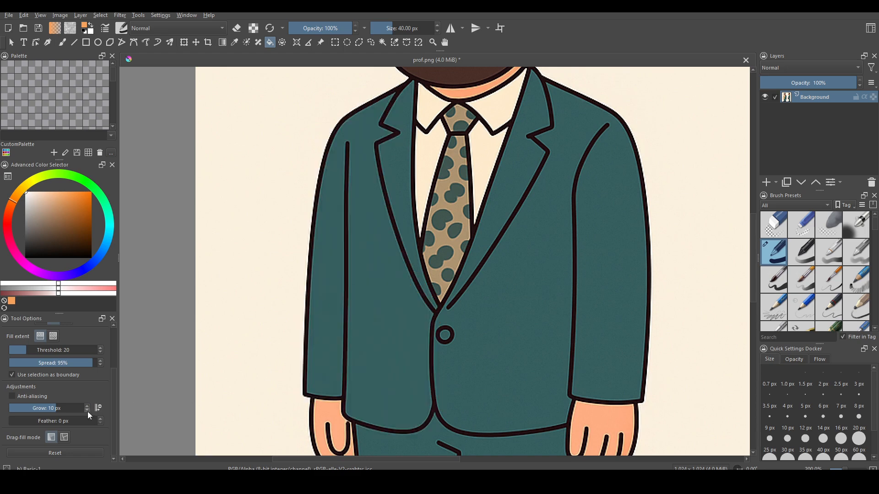
left_click(73, 408)
type("-10")
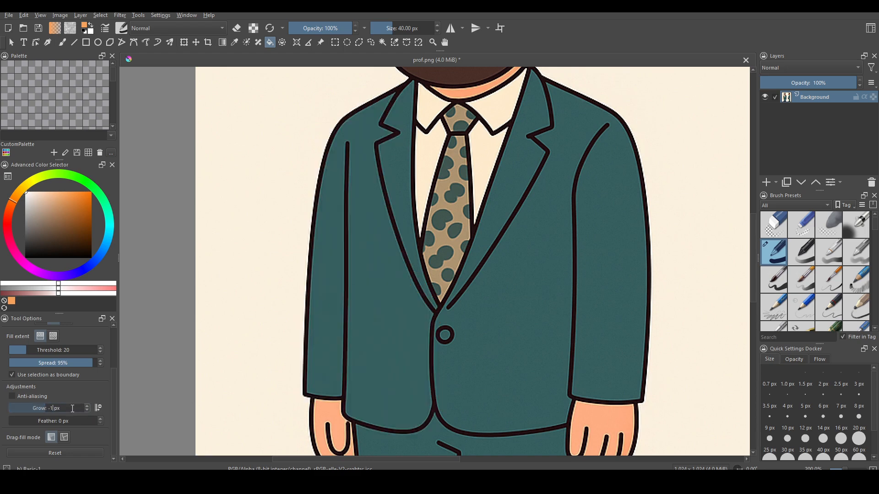
key("Return")
left_click(380, 365)
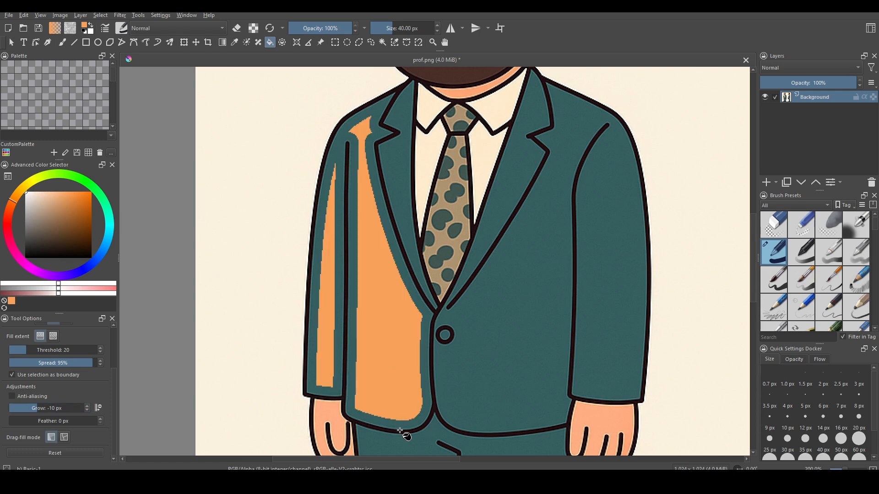
key("ctrl+z")
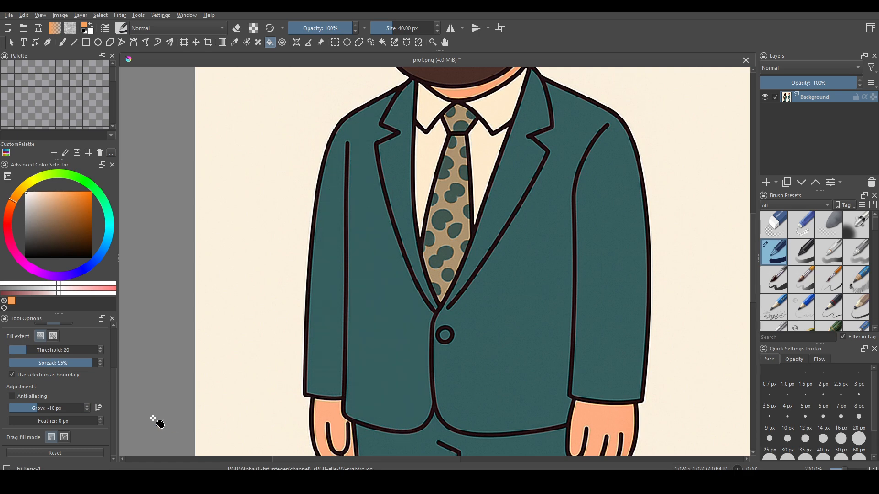
left_click(54, 409)
type("0")
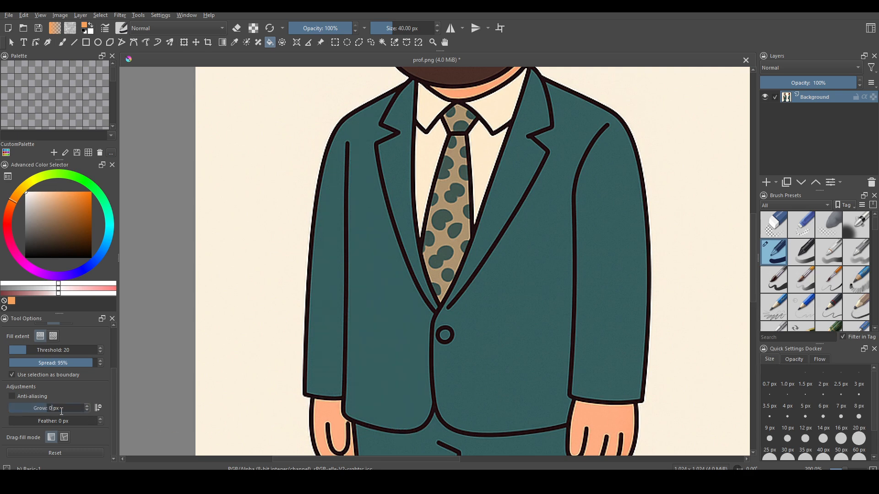
Step: With grow at 0 px, test jacket fills unfeathered, at 10 px and 20 px feather, undoing each
key("Return")
left_click(398, 426)
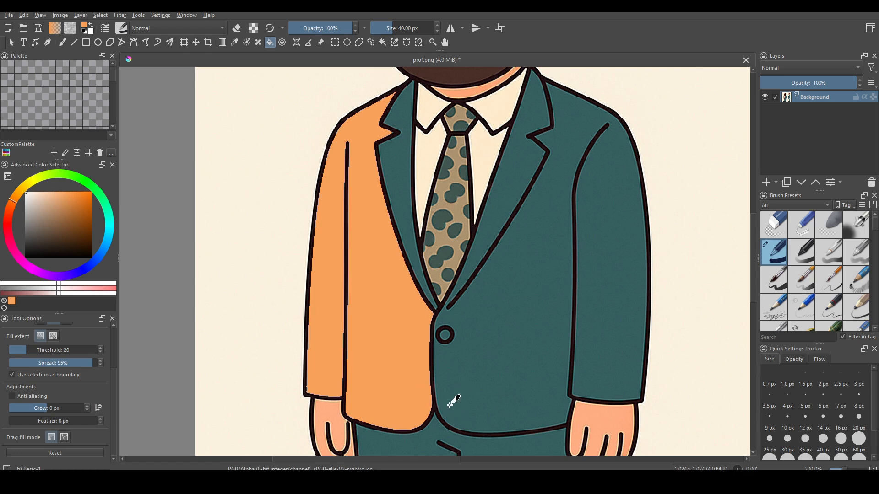
key("ctrl+z")
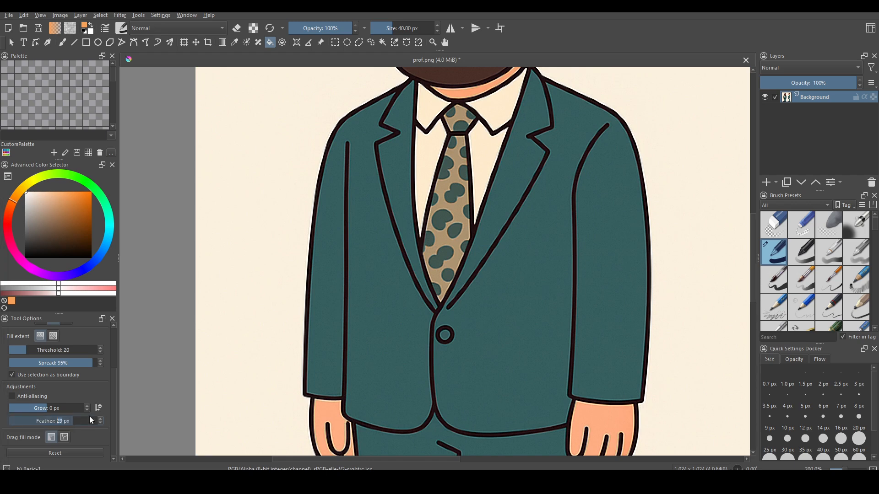
scroll(96, 417, "up", 10)
left_click(375, 349)
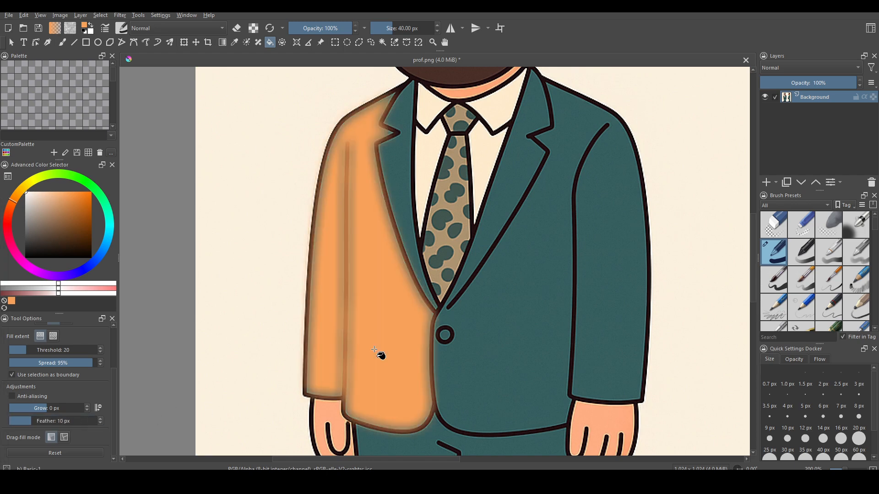
key("ctrl+z")
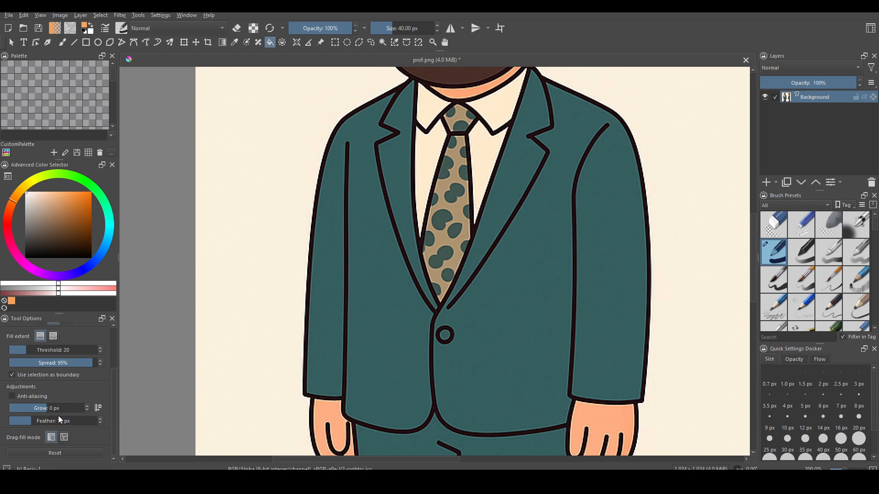
scroll(89, 425, "up", 10)
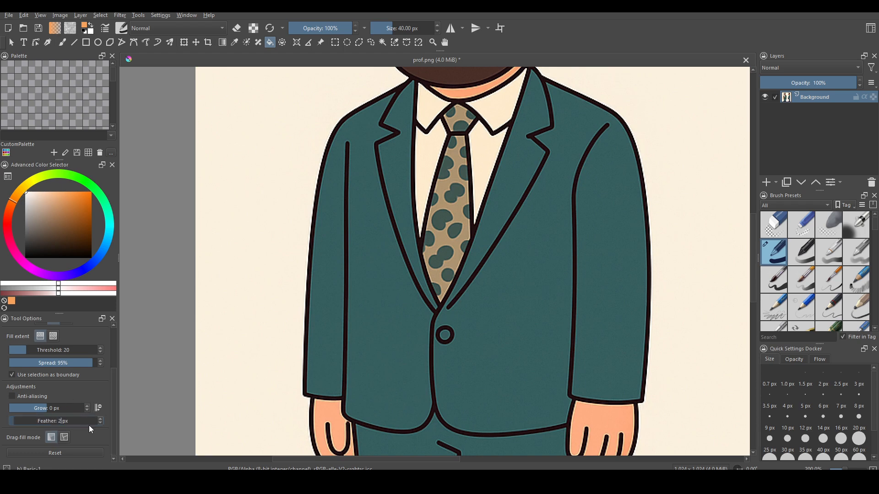
left_click(393, 322)
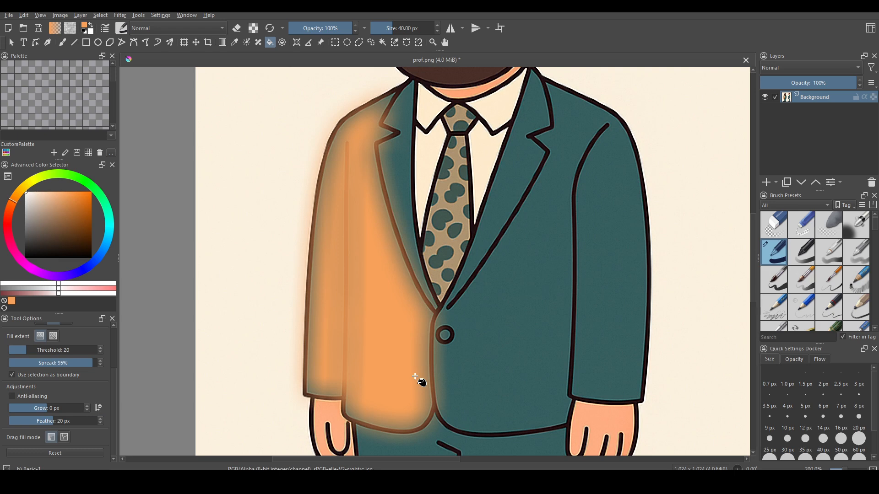
key("ctrl+z")
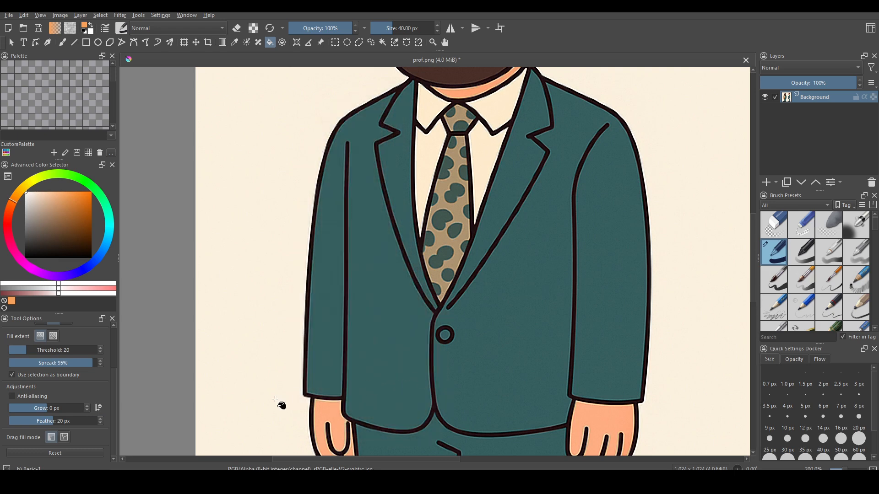
Step: Test jacket fills at 5 px feather and with hard edges, undoing each
left_click_drag(82, 422, 75, 423)
scroll(75, 424, "down", 5)
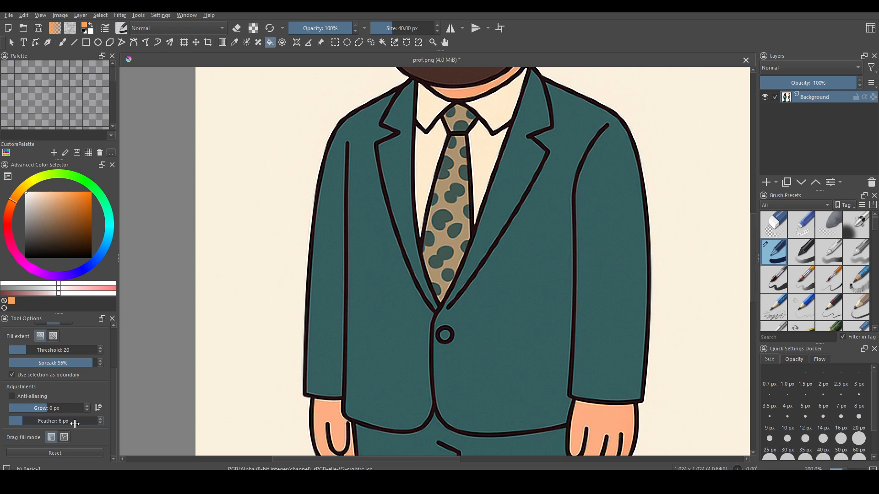
scroll(75, 423, "down", 1)
left_click(409, 359)
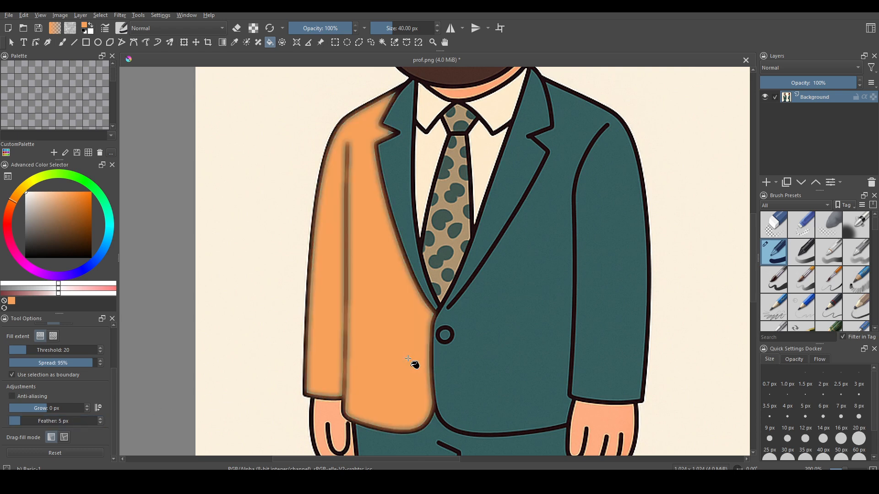
key("ctrl+z")
scroll(96, 424, "down", 5)
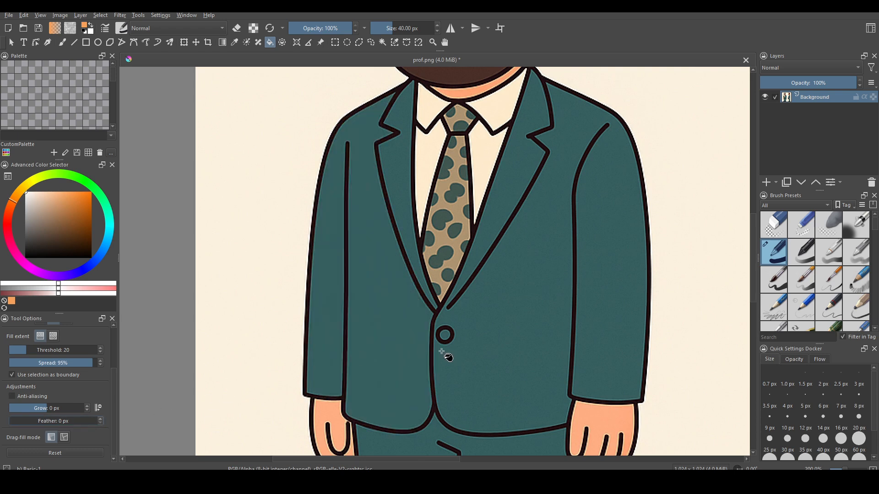
left_click(405, 358)
key("ctrl+z")
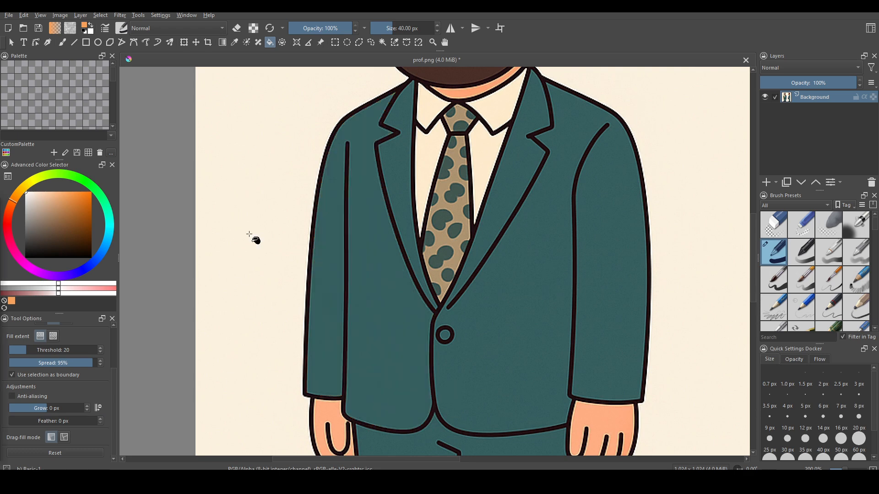
Step: Switch the fill to erase mode, erase the jacket panel, undo, and clear the layer with Delete
left_click(237, 28)
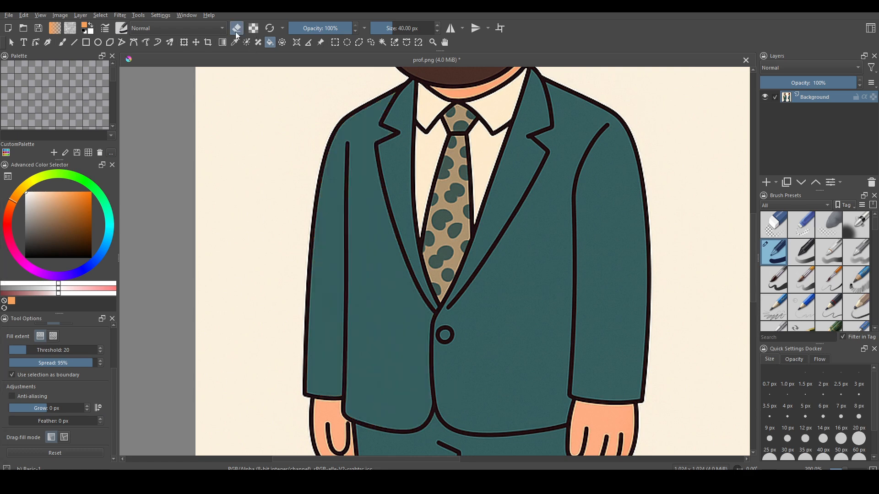
left_click(324, 319)
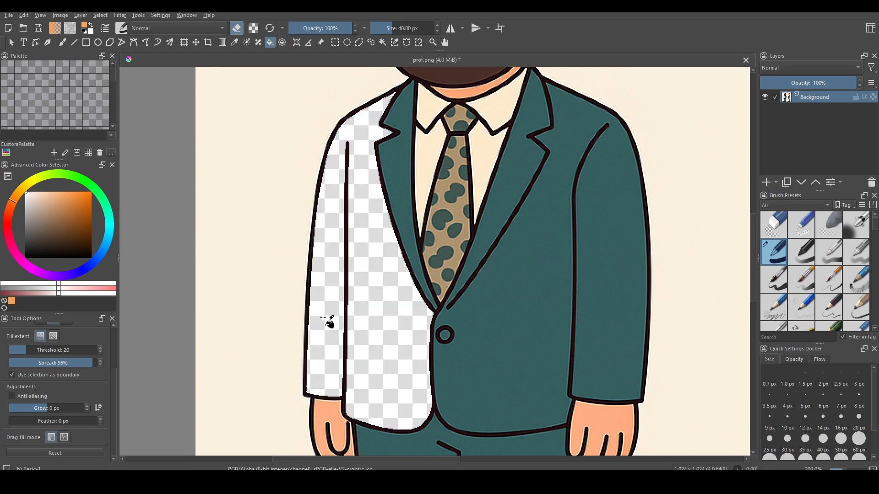
key("ctrl")
scroll(323, 316, "down", 3)
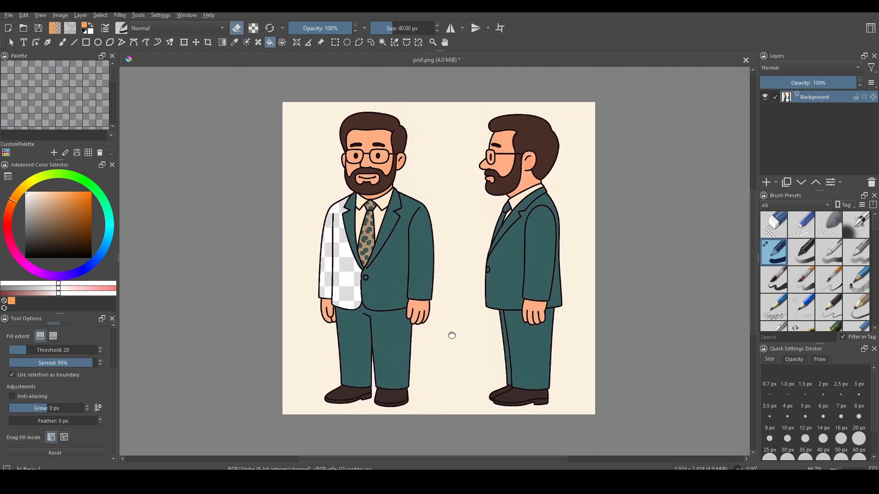
mouse_move(451, 333)
left_mouse_down()
mouse_move(481, 320)
mouse_move(406, 345)
mouse_move(471, 336)
mouse_move(457, 341)
left_mouse_up()
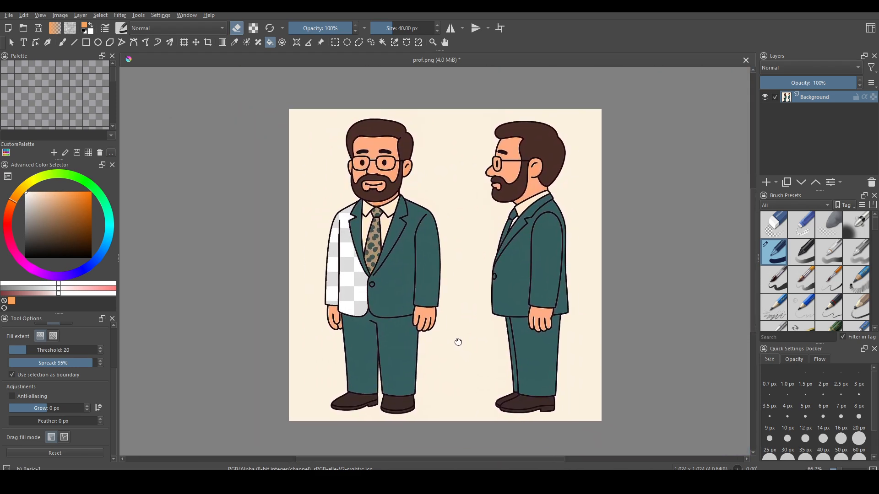
key("ctrl+z")
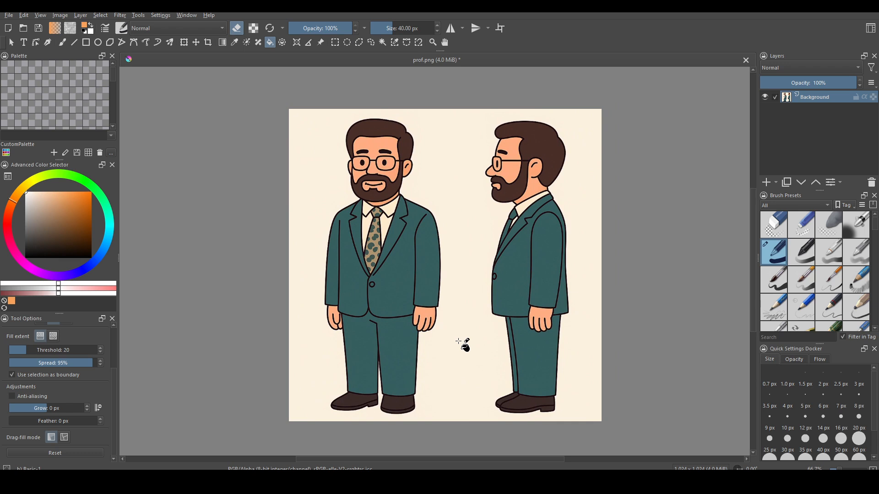
key("Delete")
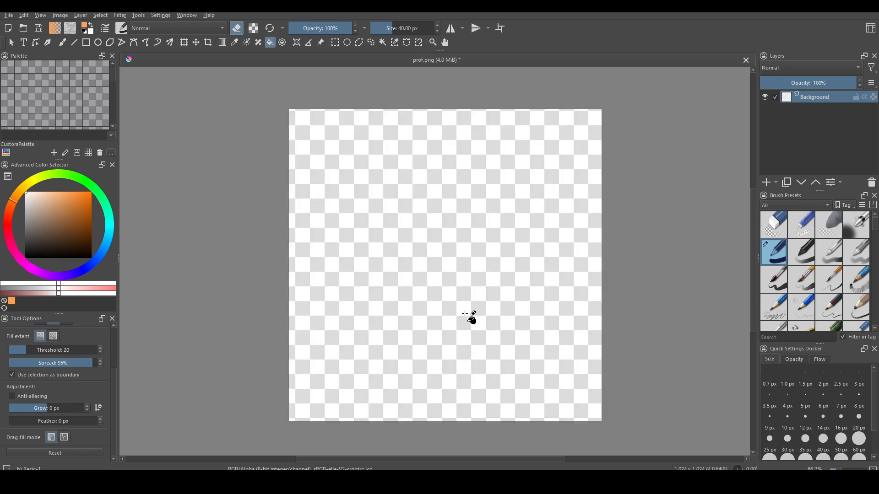
Step: Restore the cleared artwork, clear the layer with Delete again, and bring it back
key("ctrl+z")
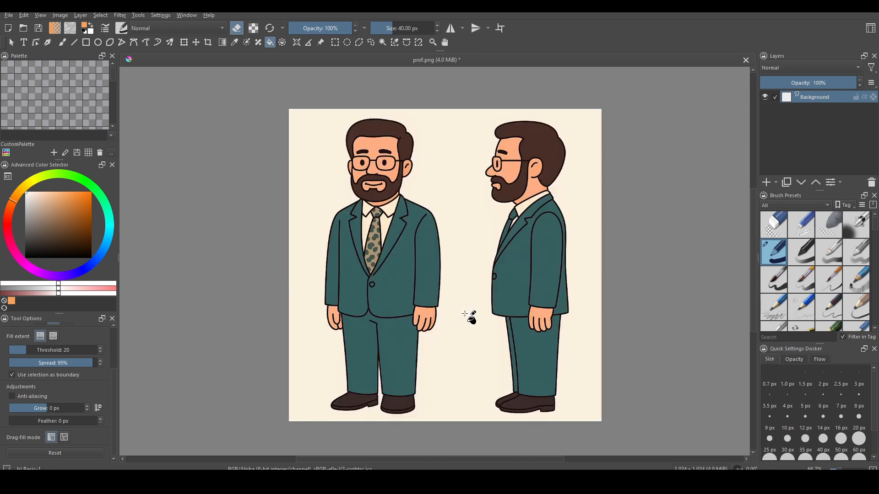
scroll(457, 318, "up", 1)
scroll(470, 324, "up", 1)
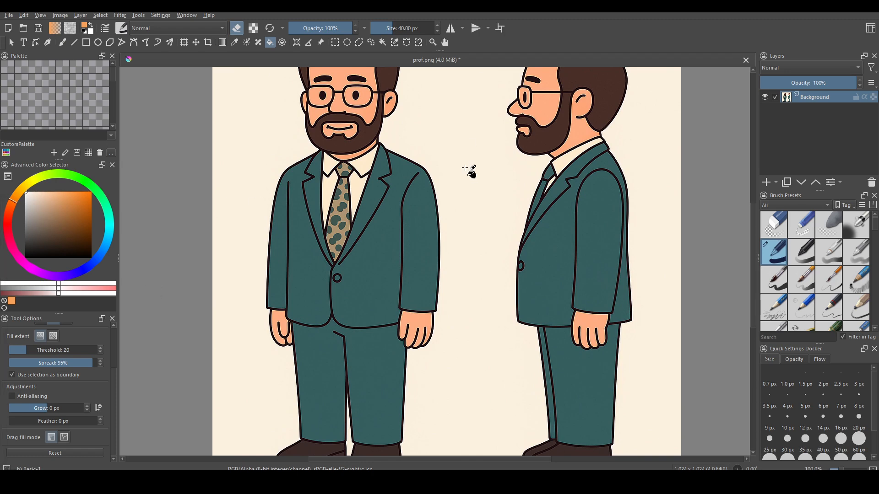
key("Delete")
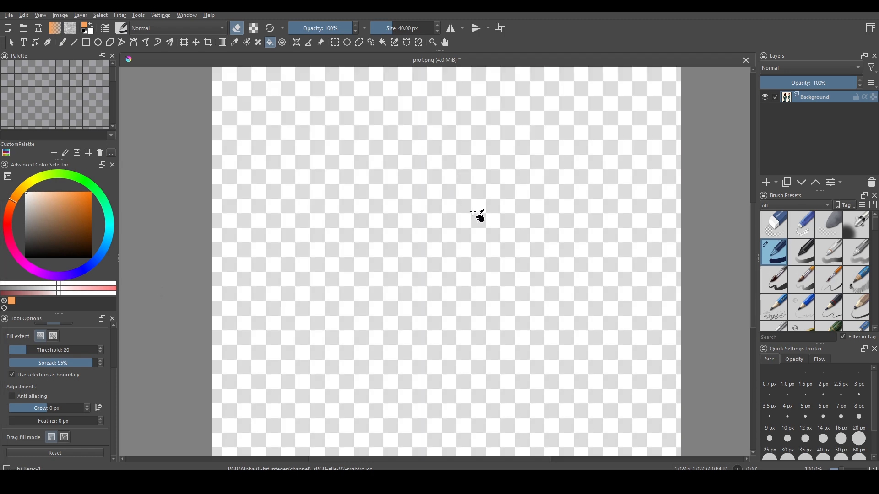
key("ctrl+z")
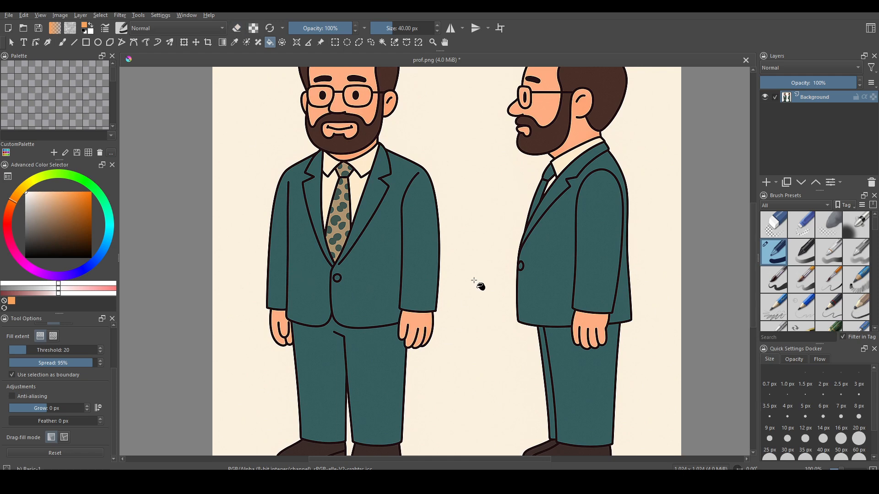
Step: Test white Backspace and orange Shift+Backspace layer fills, undoing each
key("BackSpace")
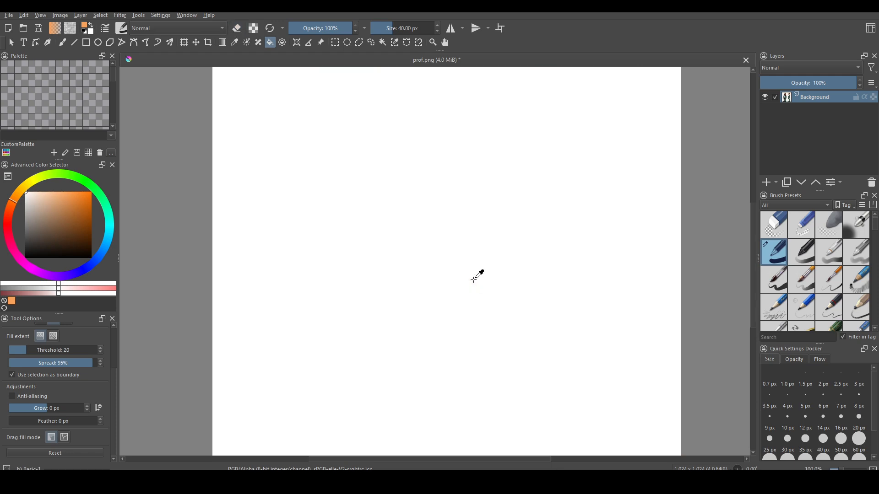
key("ctrl+z")
key("shift+BackSpace")
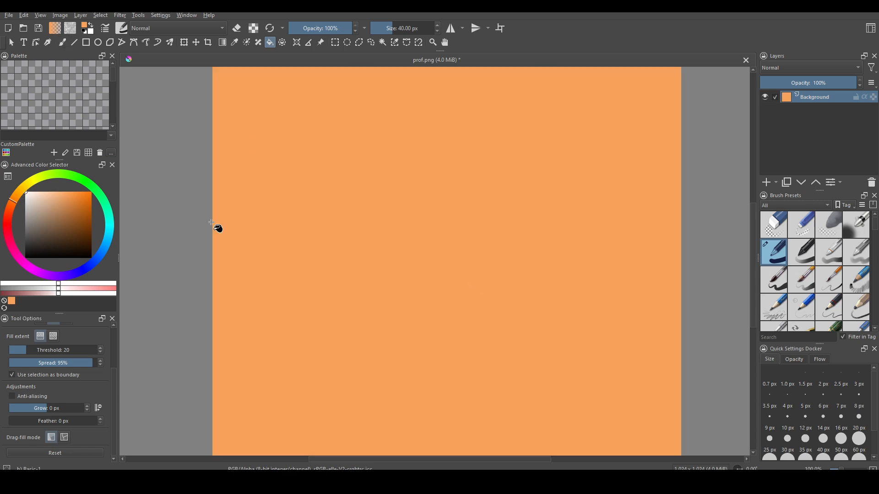
key("ctrl+z")
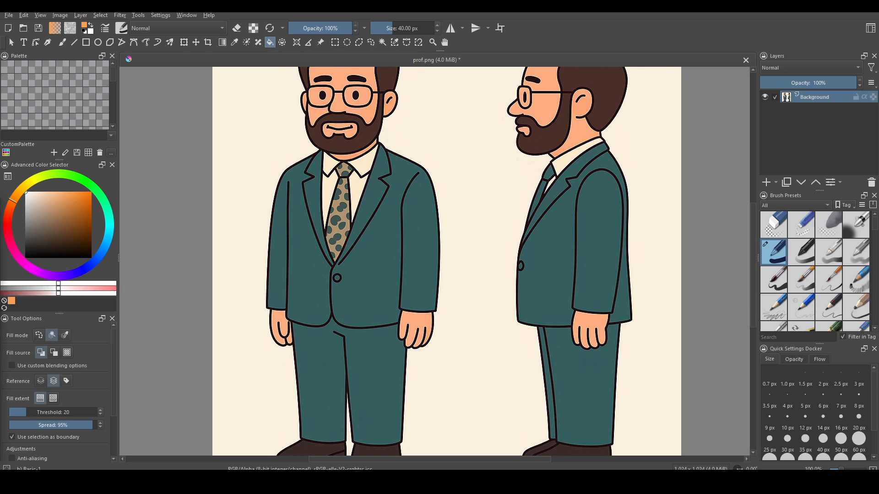
Step: Open Configure Krita's Keyboard Shortcuts page and search for 'fill'
left_click(160, 17)
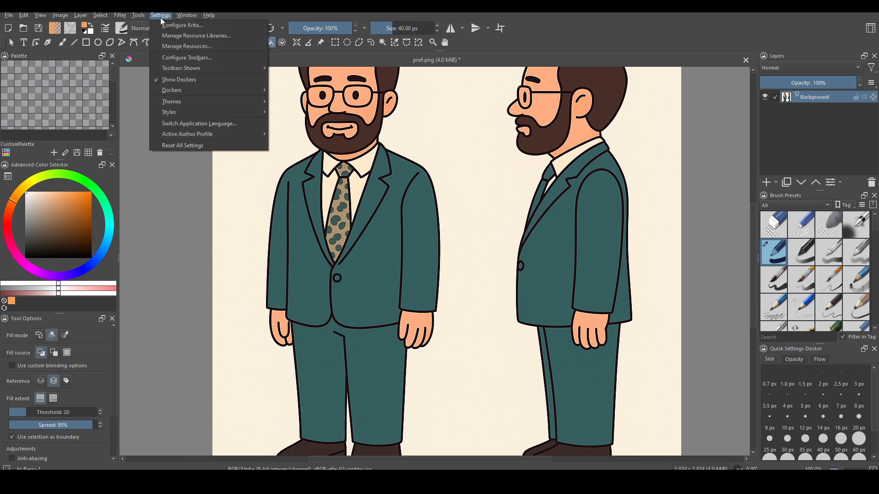
left_click(218, 26)
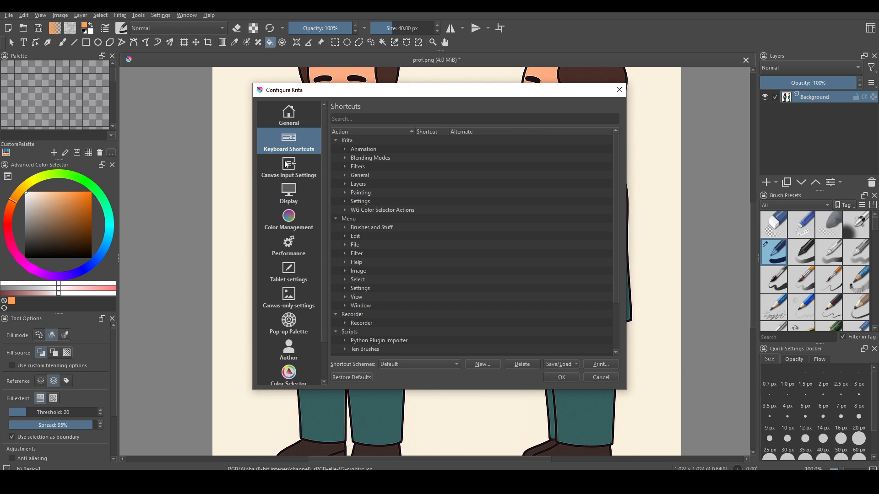
left_click(290, 115)
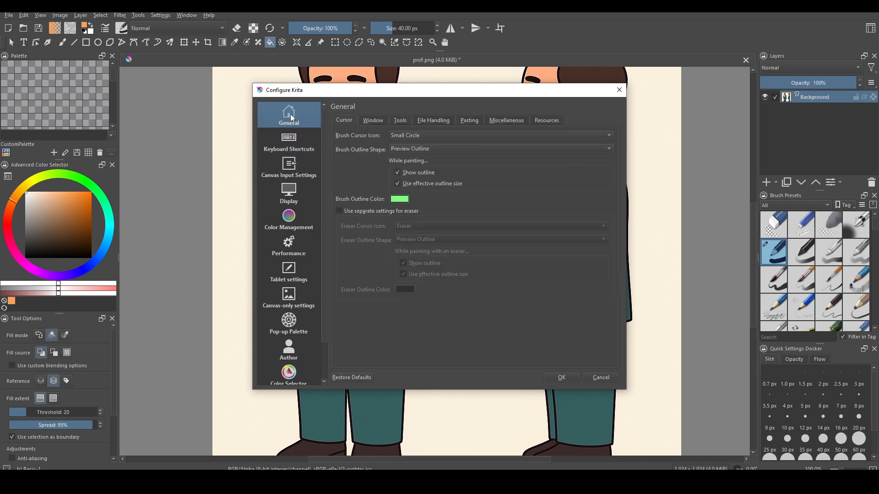
left_click(295, 142)
left_click(348, 120)
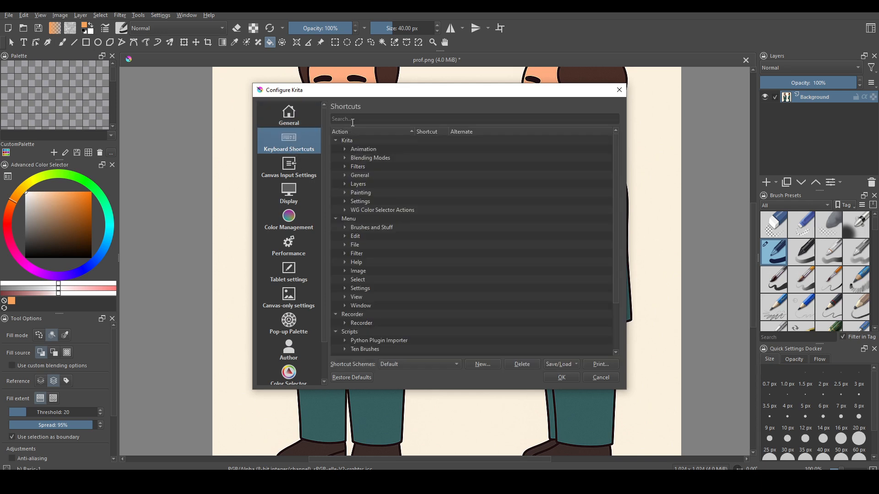
type("fill")
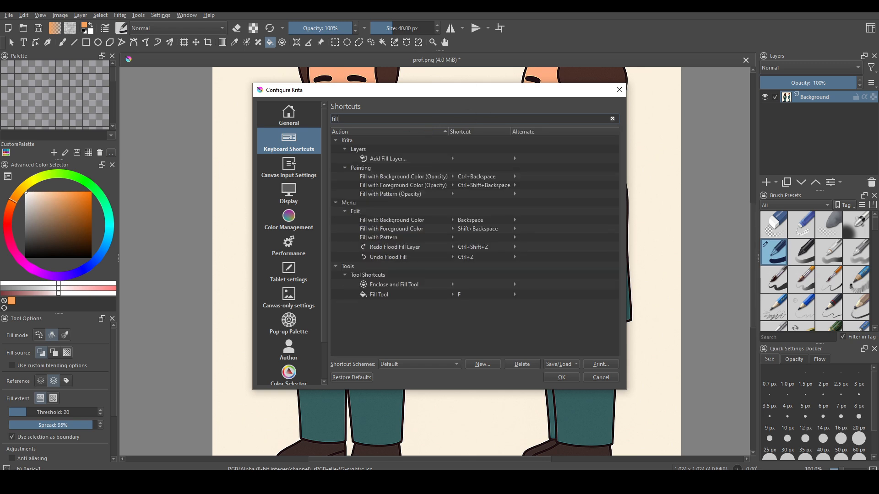
Step: Assign Ctrl+F to Fill with Background Color and Shift+F to Fill with Foreground Color, then confirm
left_click(479, 221)
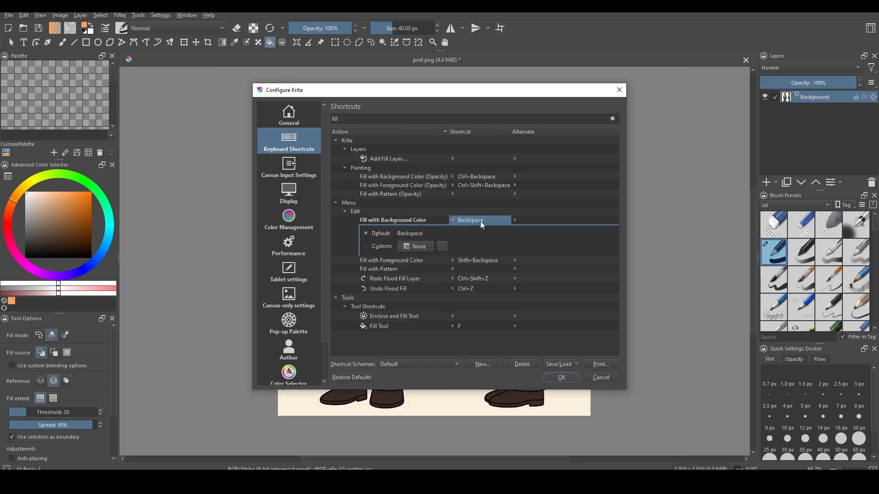
left_click(422, 245)
key("ctrl+f")
left_click(496, 219)
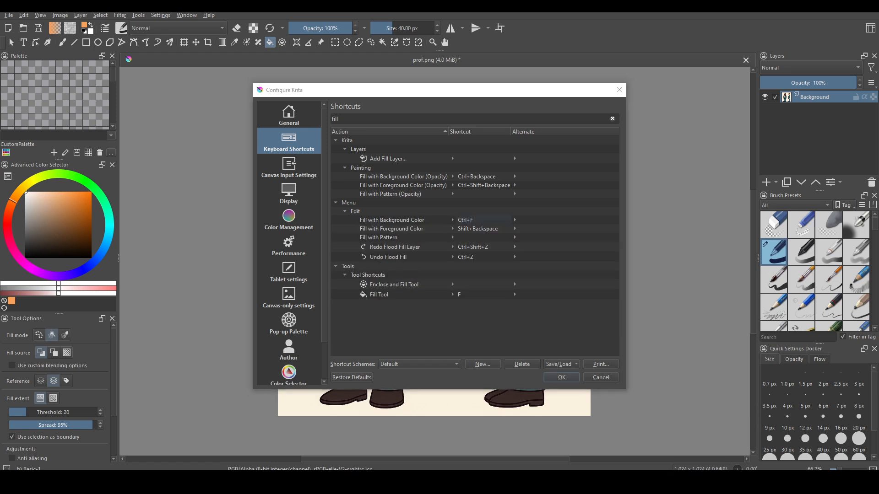
left_click(481, 231)
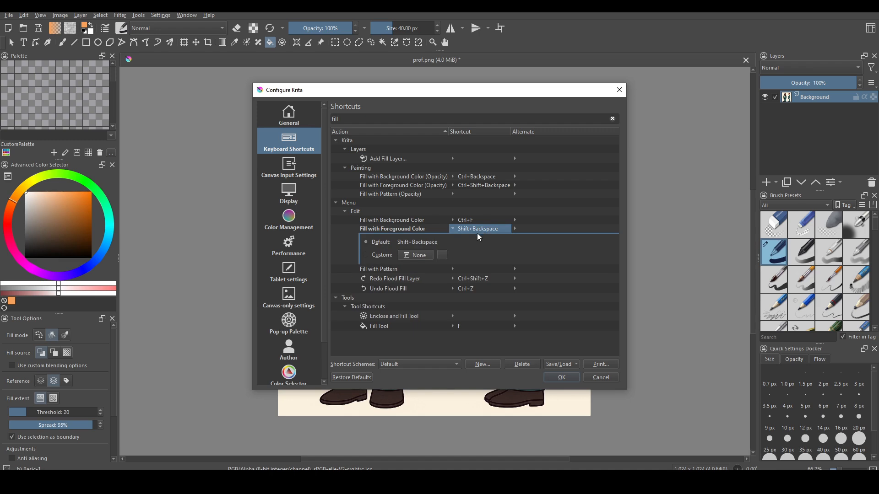
left_click(425, 256)
key("shift+f")
left_click(497, 229)
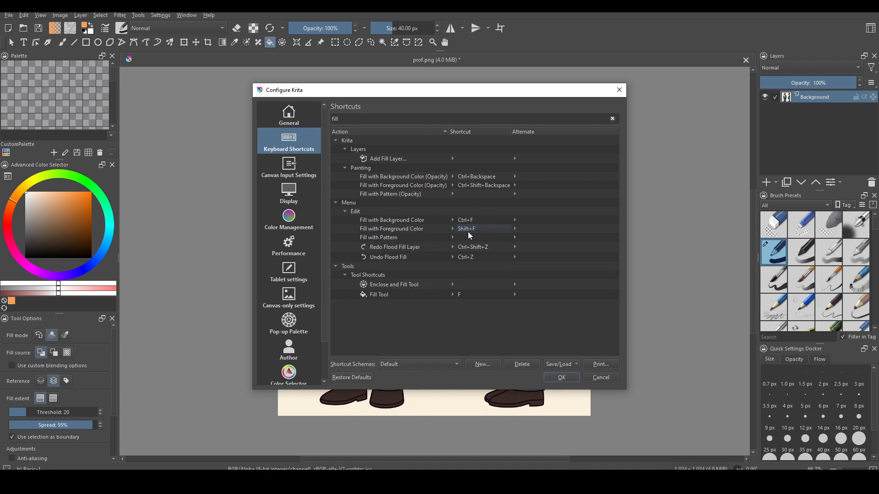
left_click(556, 377)
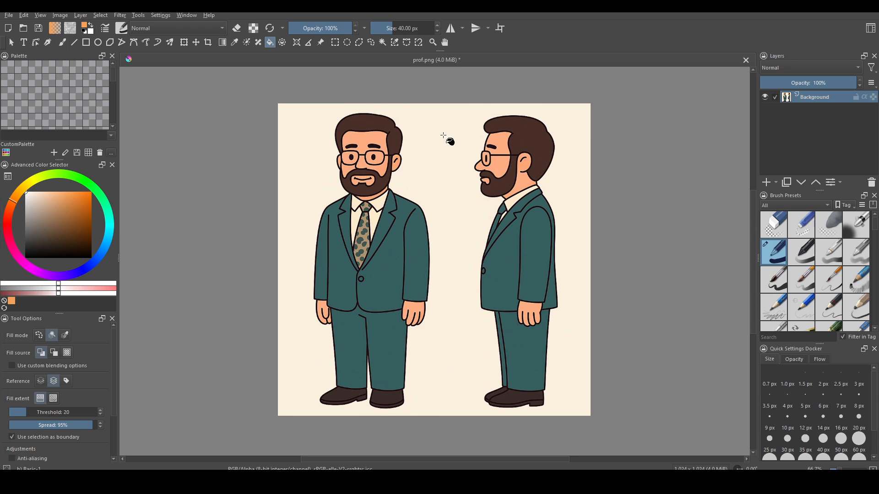
left_click(456, 160)
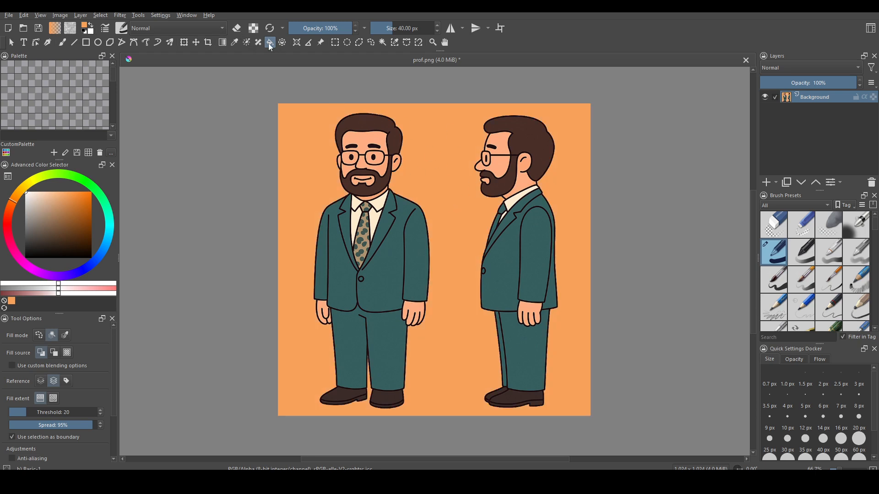
key("ctrl+z")
left_click(389, 271)
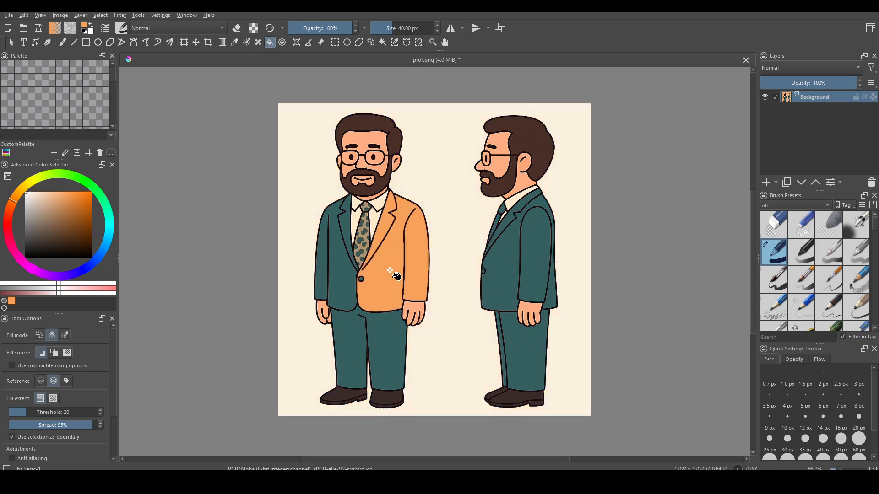
left_click(346, 297)
key("ctrl+z")
key("ctrl+z")
key("shift+BackSpace")
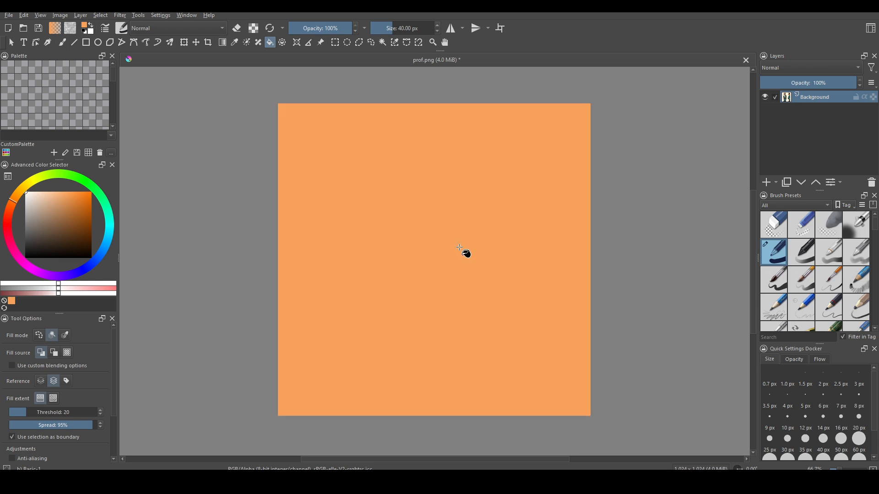
key("ctrl+z")
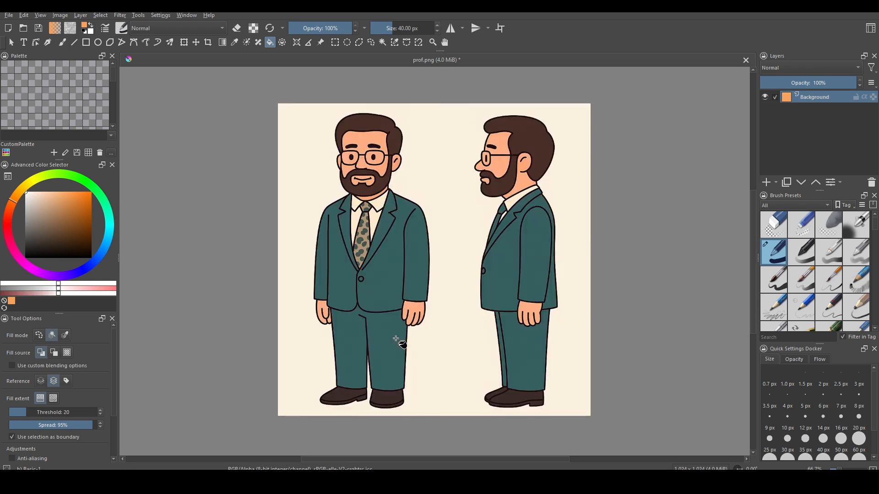
key("BackSpace")
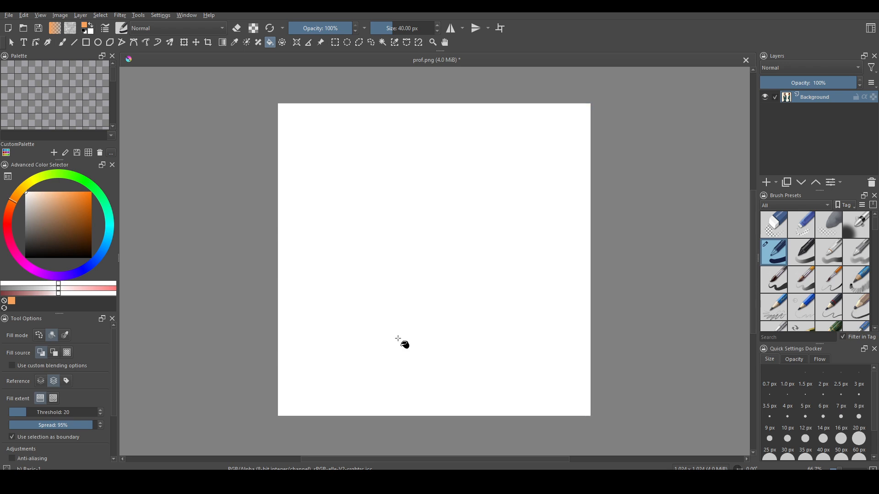
key("ctrl+z")
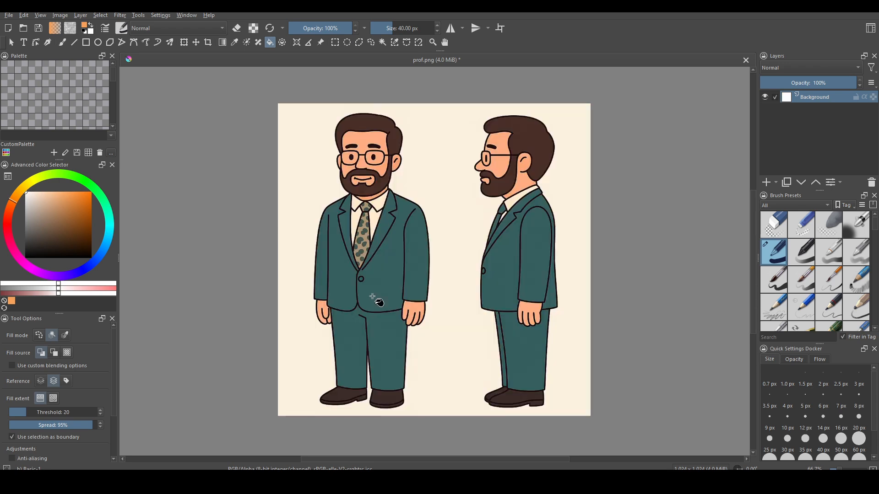
key("e")
key("BackSpace")
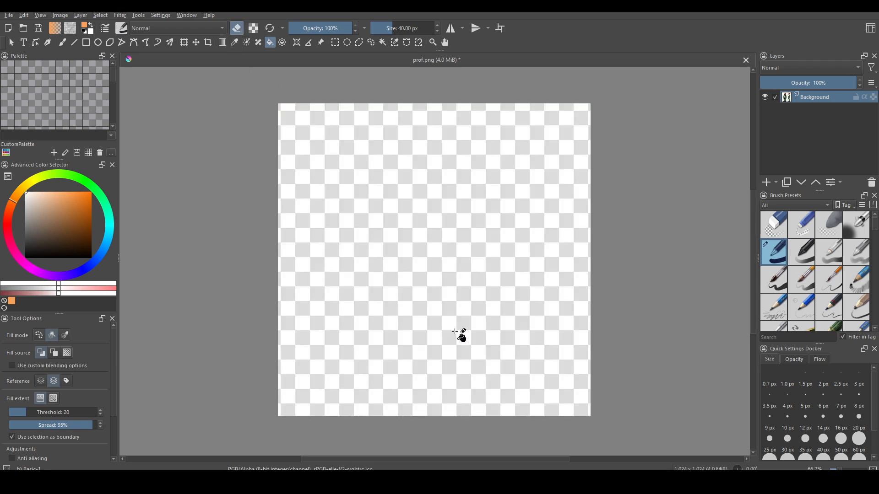
key("ctrl+z")
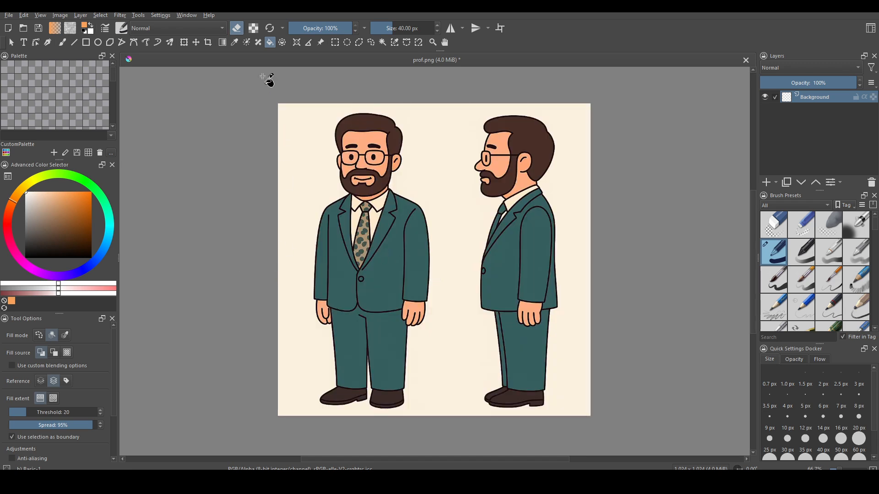
key("e")
left_click(382, 42)
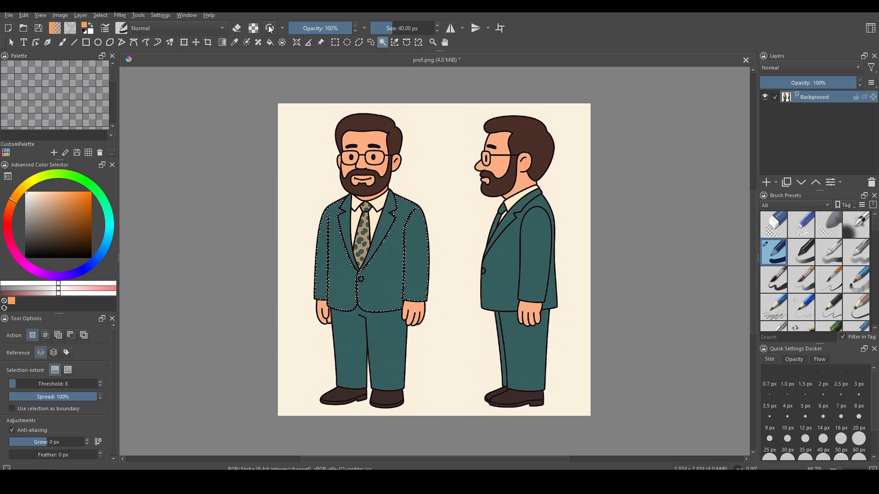
key("f")
left_click(346, 278)
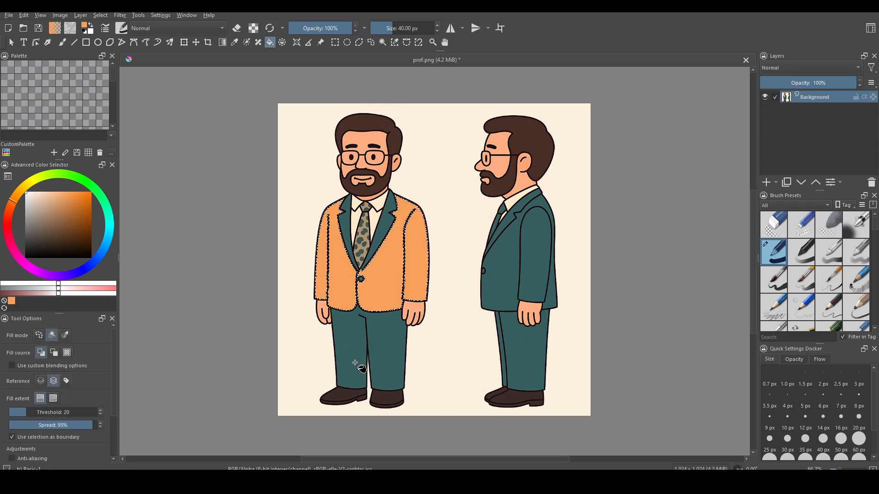
key("ctrl+z")
key("ctrl+z")
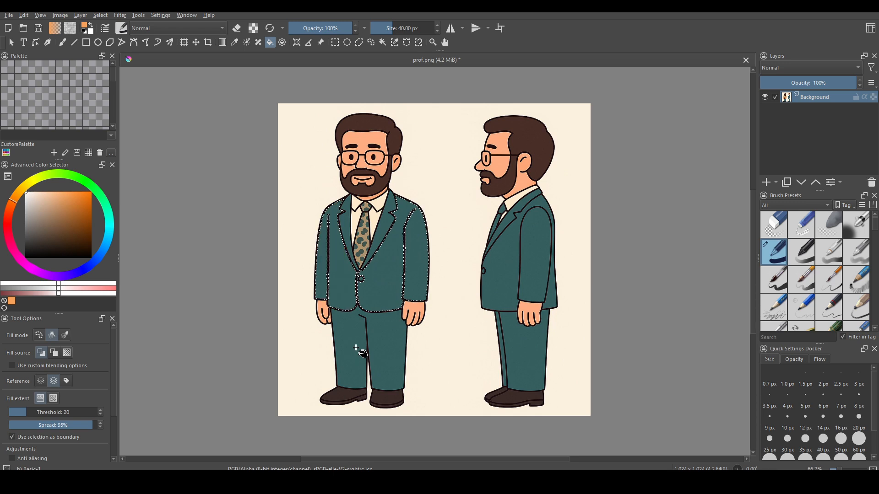
left_click(374, 310)
key("ctrl+z")
key("shift+BackSpace")
key("ctrl+z")
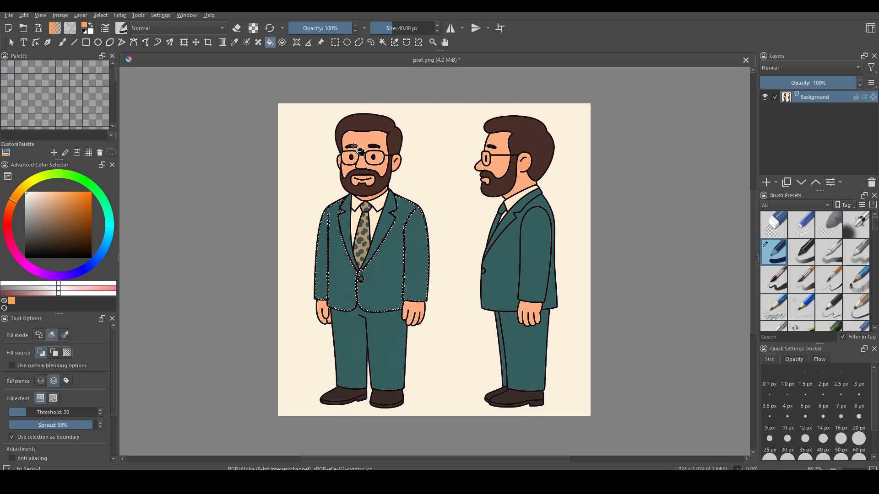
left_click(237, 29)
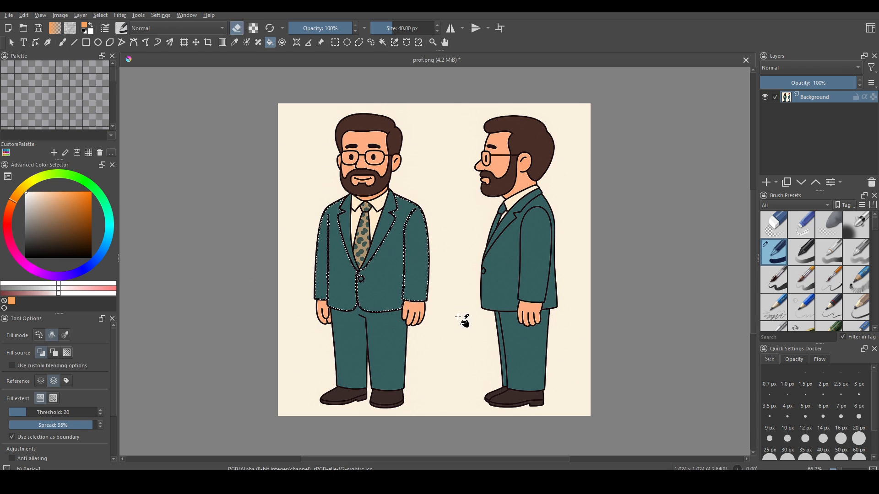
key("shift+BackSpace")
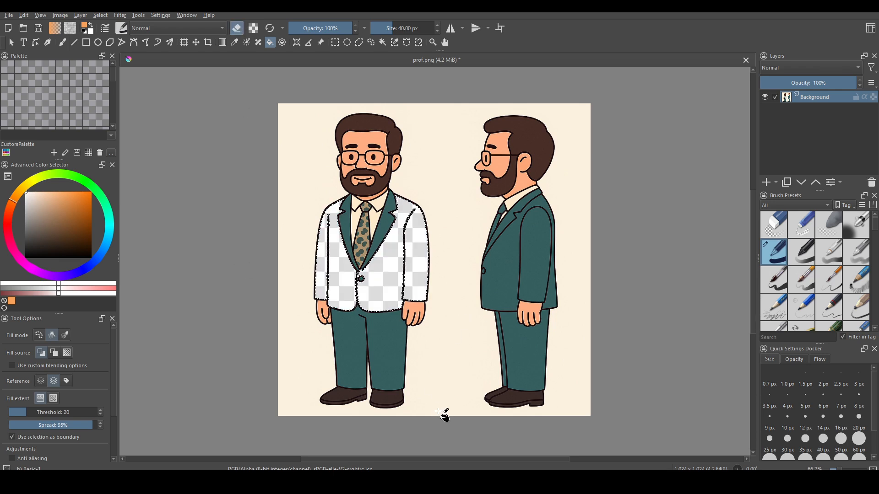
key("ctrl+z")
left_click(237, 28)
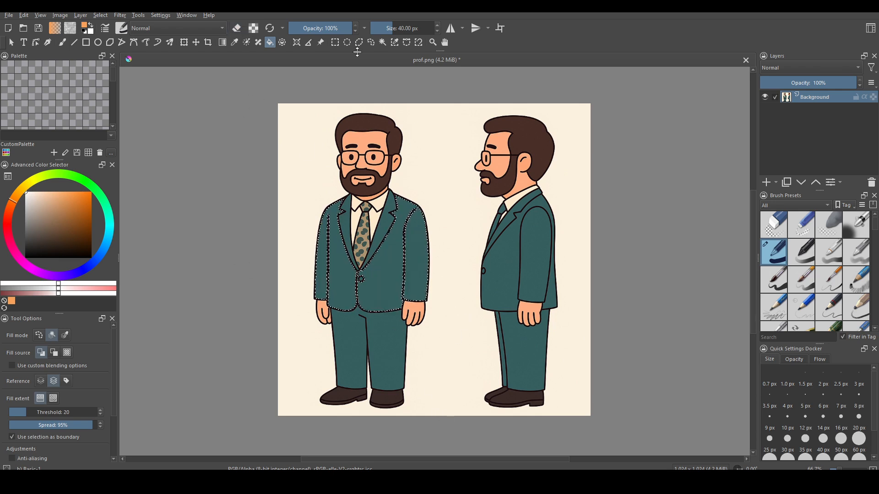
left_click(335, 42)
left_click(216, 260)
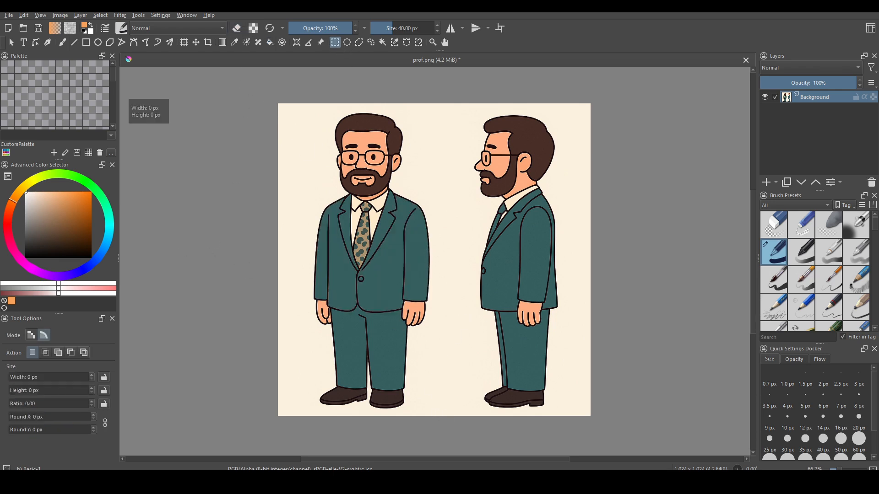